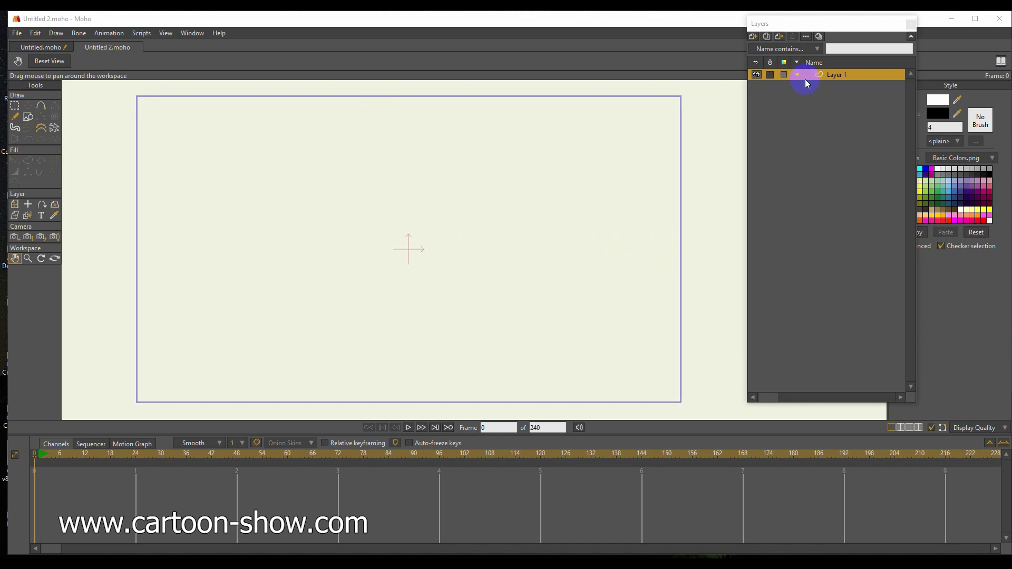
Step: Set the fill colour to blue and draw a circle without a stroke near the centre of the canvas
left_click(771, 75)
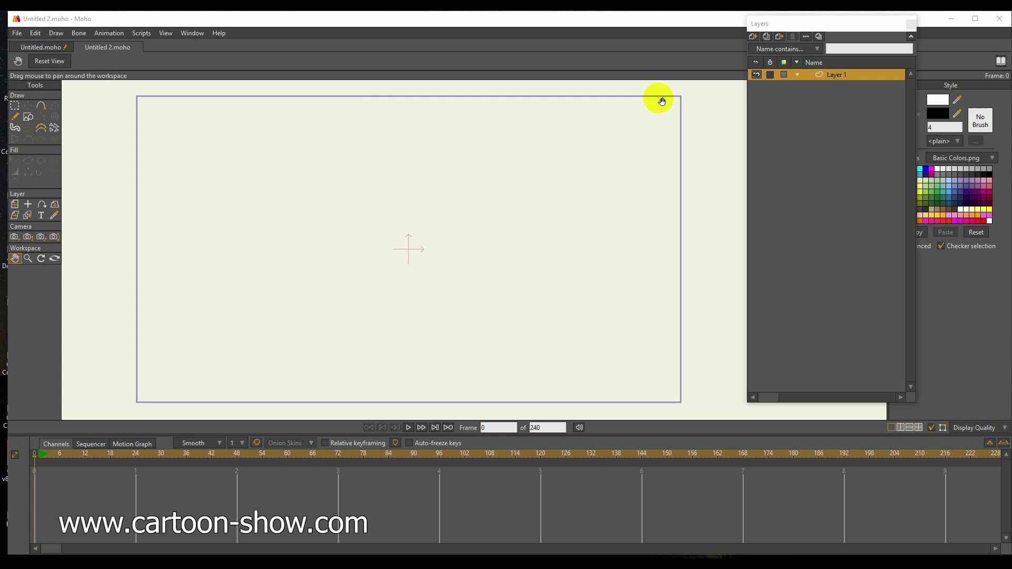
left_click(29, 116)
left_click(816, 161)
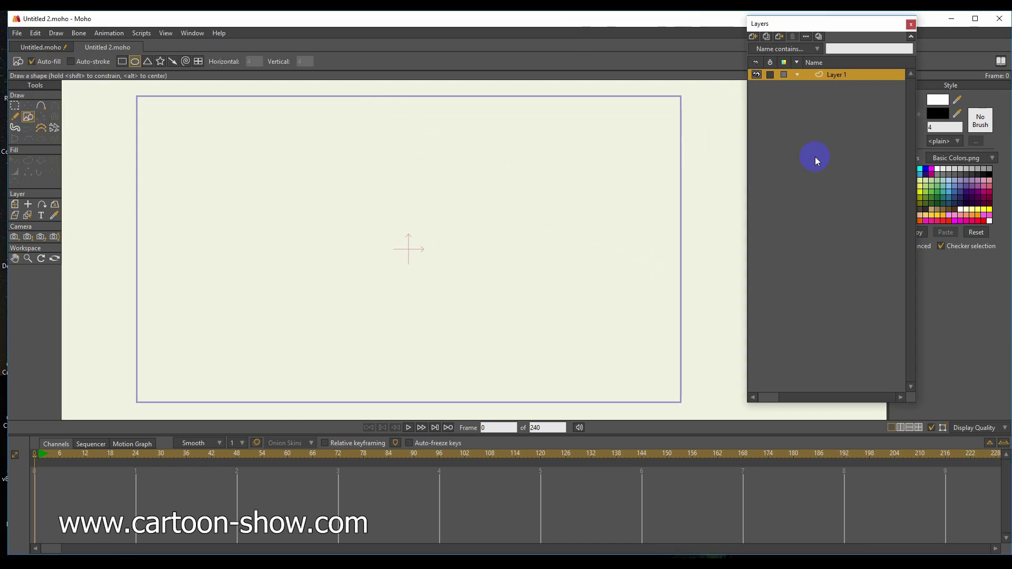
left_click(949, 194)
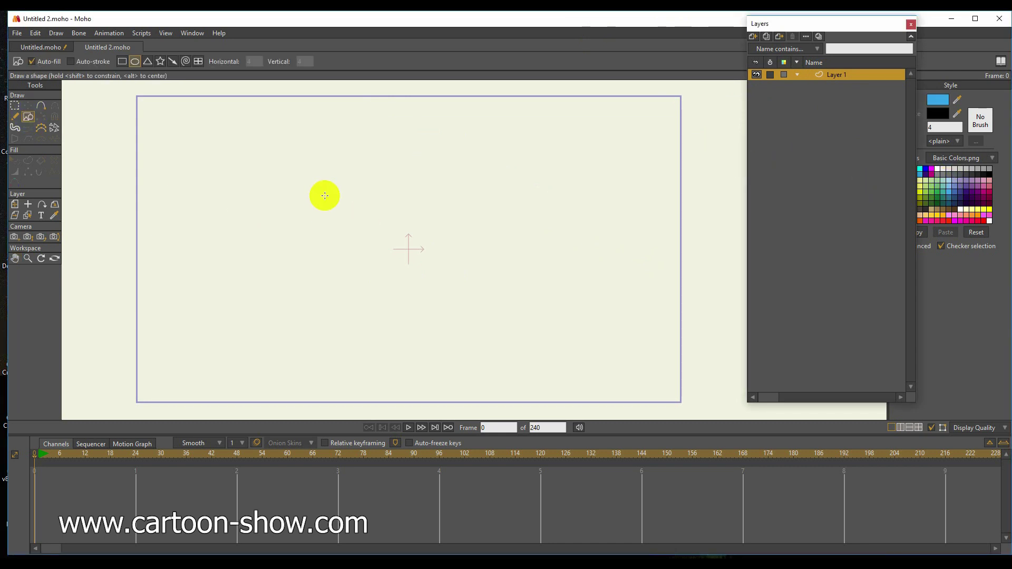
left_click_drag(341, 184, 448, 291)
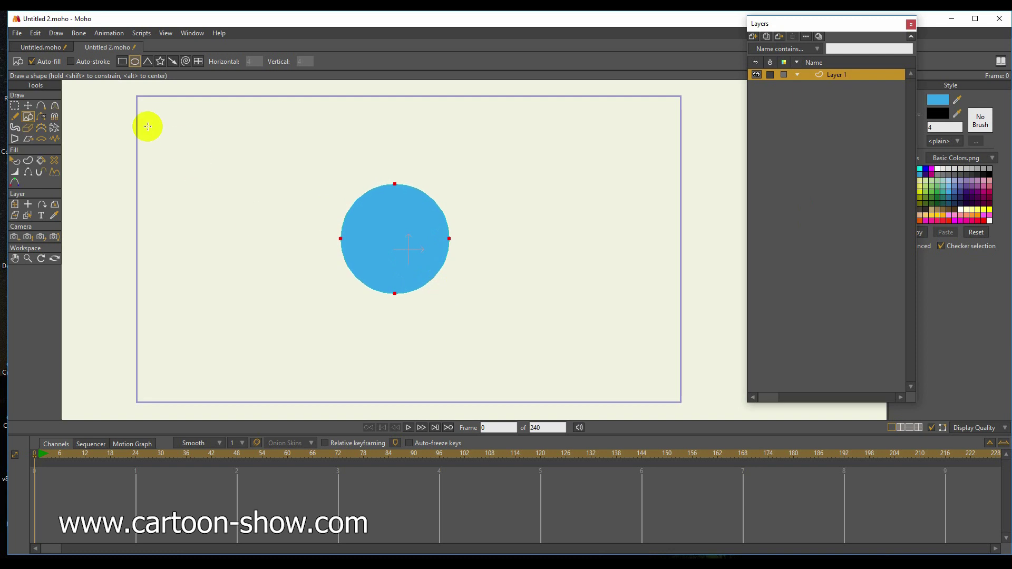
Step: Move the circle's points onto the left edge of the frame, at about X -1.97, Y 0.05
left_click(20, 80)
left_click(24, 107)
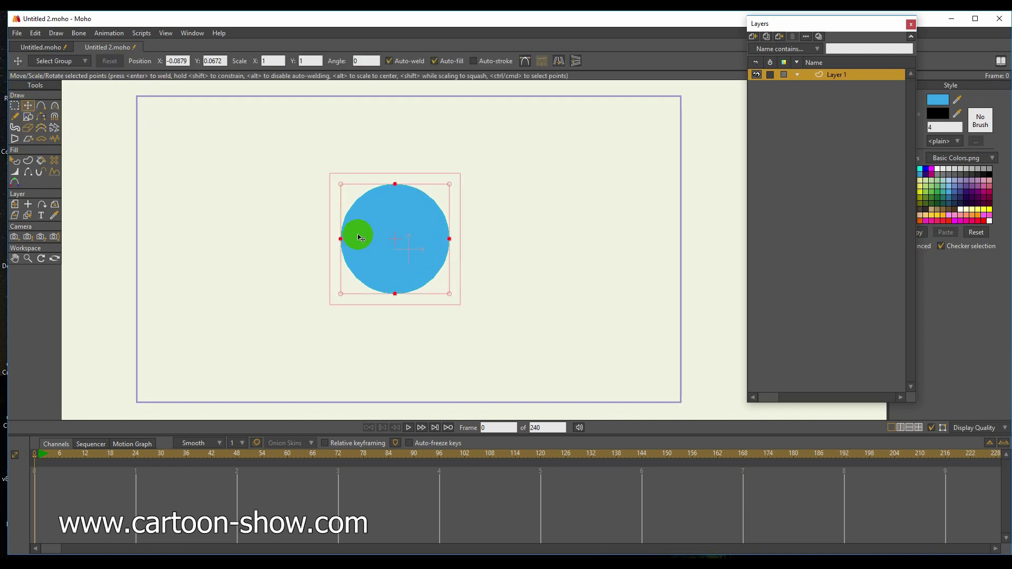
left_click_drag(356, 235, 104, 235)
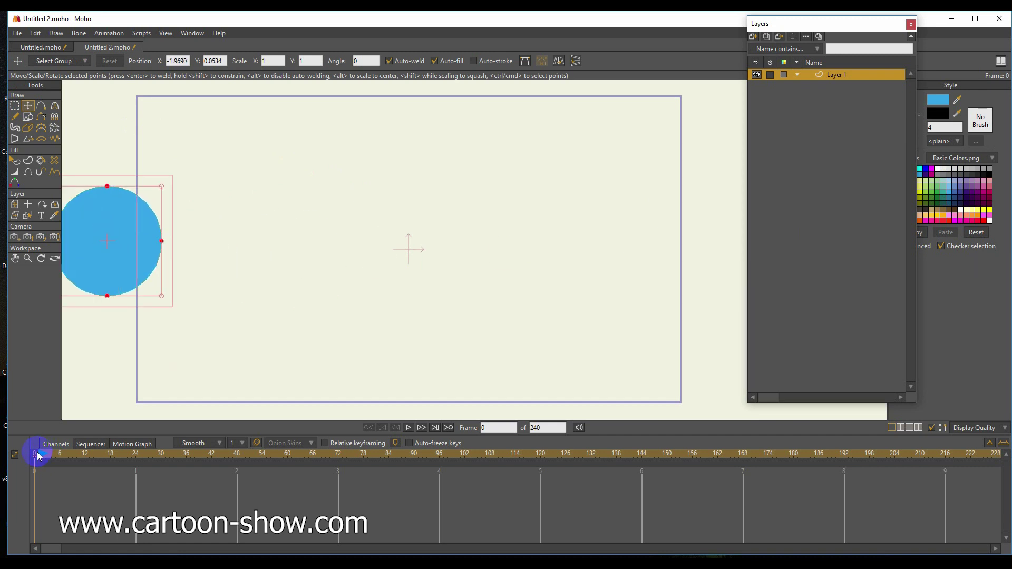
Step: Keyframe the layer's start at frame 1 and move it to about X 1.61, Y 0.59 at frame 120, showing its motion path
left_click_drag(38, 457, 40, 460)
left_click(15, 204)
left_click_drag(86, 240, 93, 237)
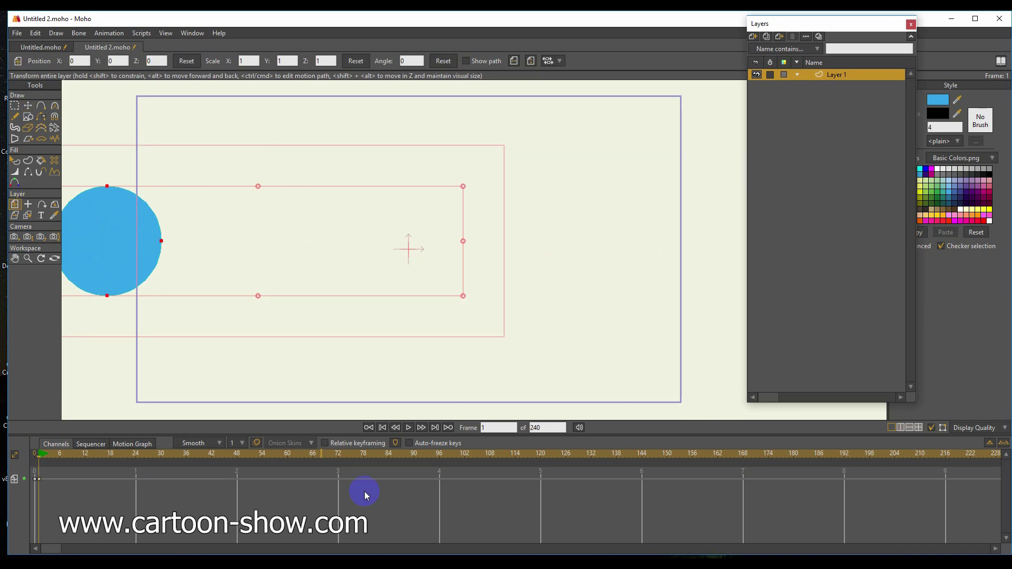
left_click(543, 454)
left_click_drag(188, 274, 188, 275)
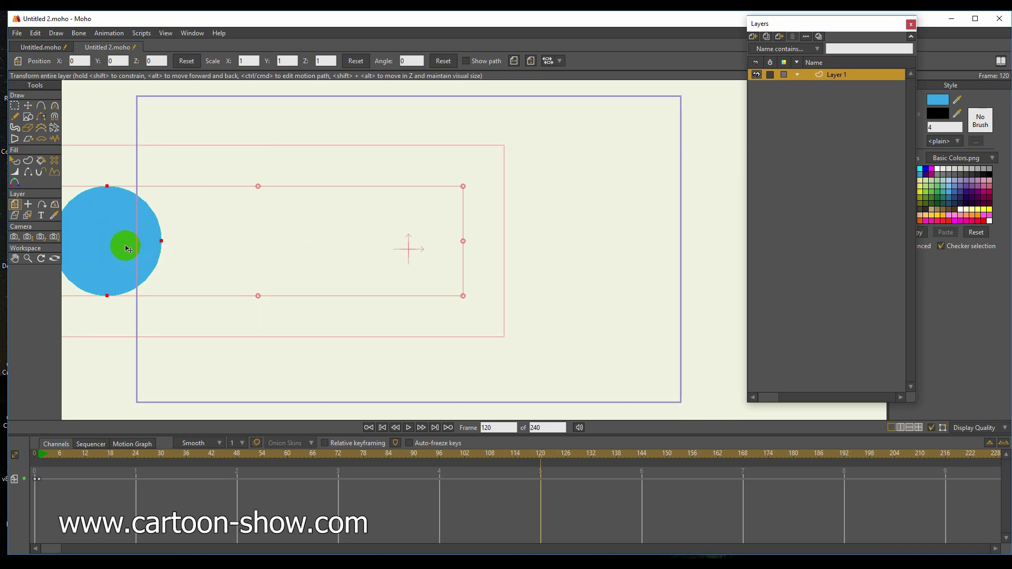
left_click_drag(147, 242, 394, 151)
left_click(466, 62)
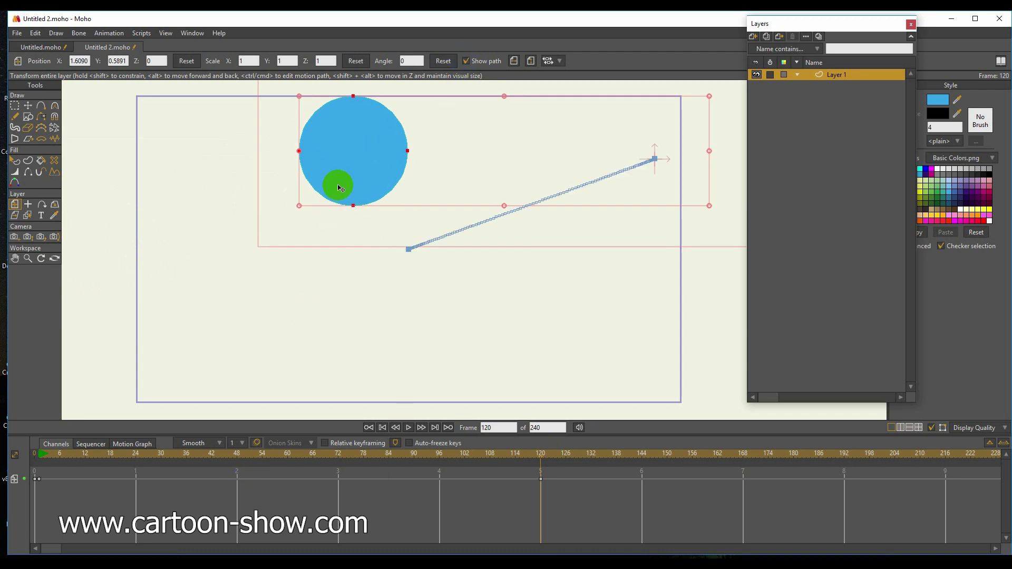
Step: Add a layer position keyframe at frame 195 with the circle lowered to about X 2.48, Y -0.35
left_click(857, 459)
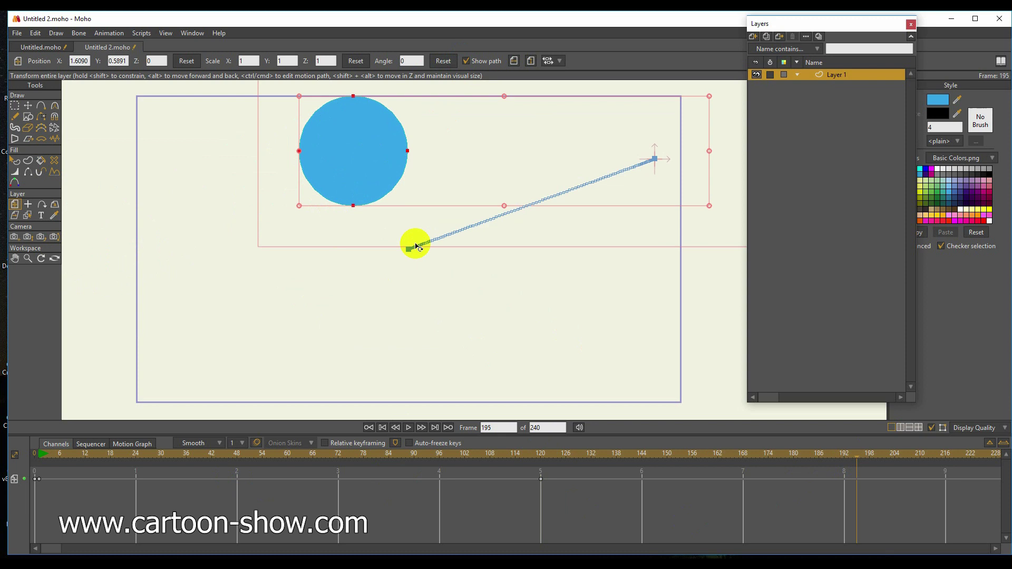
left_click_drag(366, 153, 501, 299)
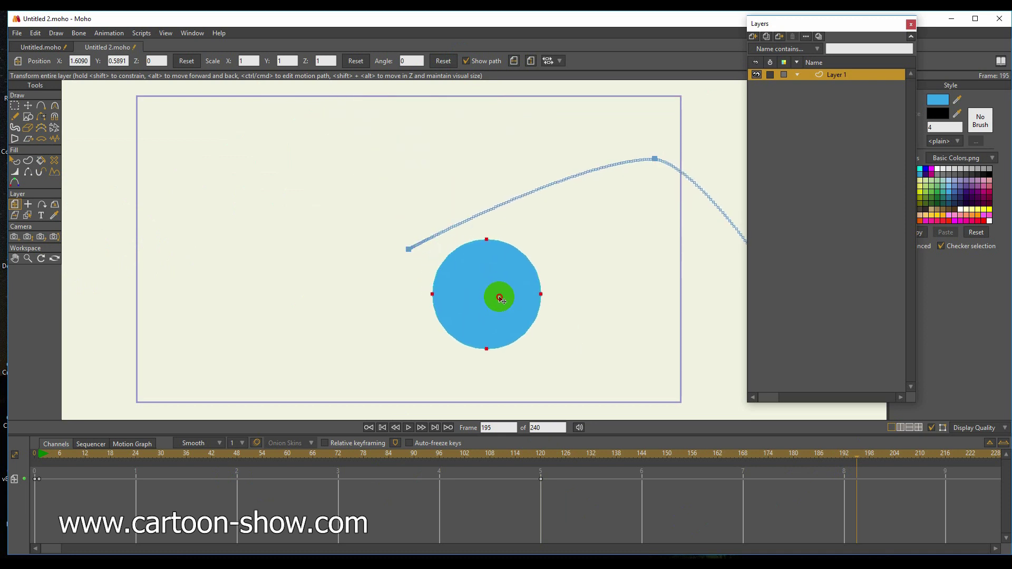
scroll(289, 309, "down", 3)
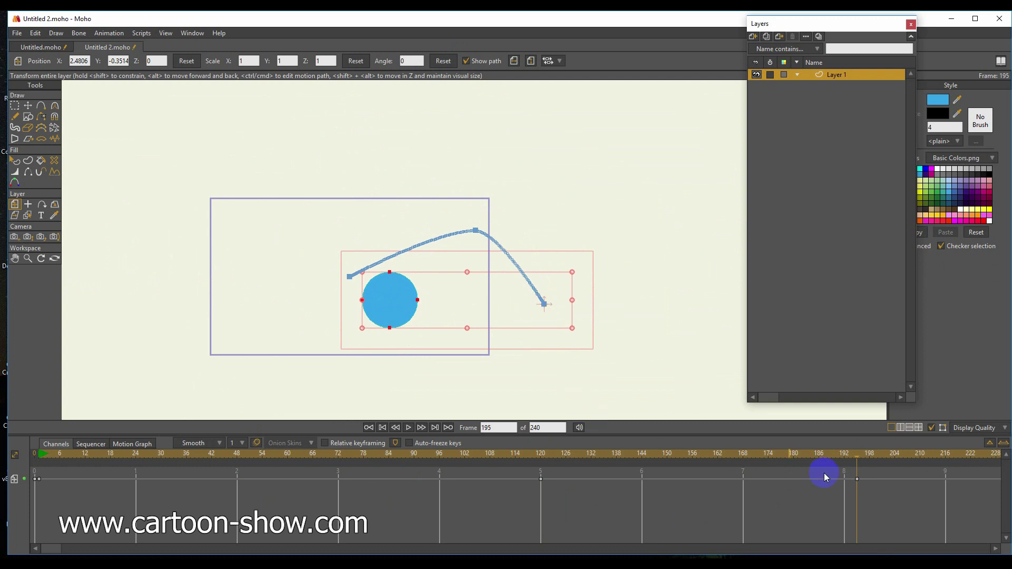
Step: Delete all of the layer's keyframes and place the layer origin at the centre of the circle
left_click_drag(870, 467, 79, 502)
key("Delete")
left_click(28, 205)
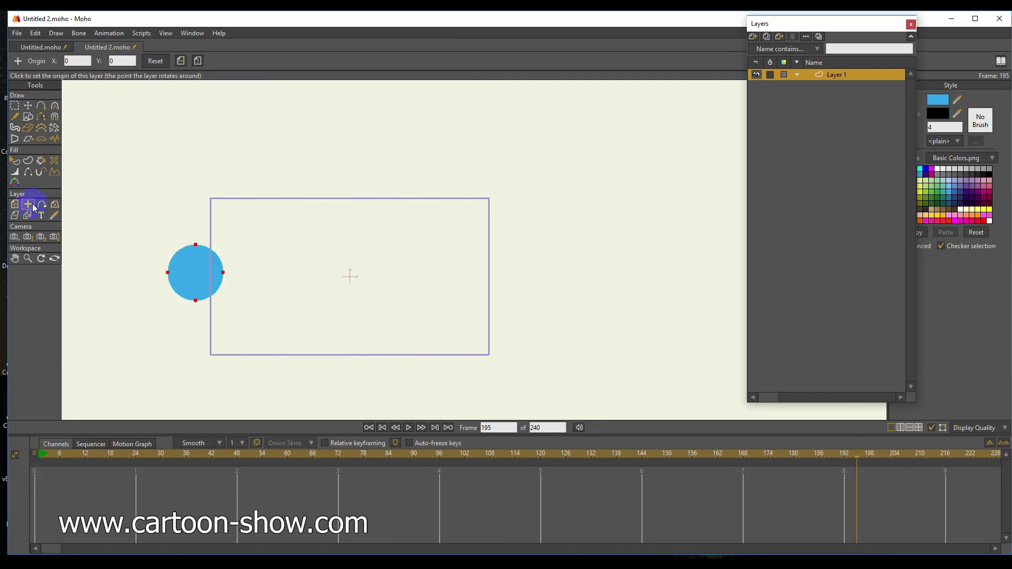
left_click(195, 273)
Step: Keyframe the layer's starting position at frame 1 and move it up to about X 1.53, Y 0.72 at frame 48
mouse_move(41, 462)
left_mouse_down()
mouse_move(31, 467)
mouse_move(32, 456)
left_mouse_up()
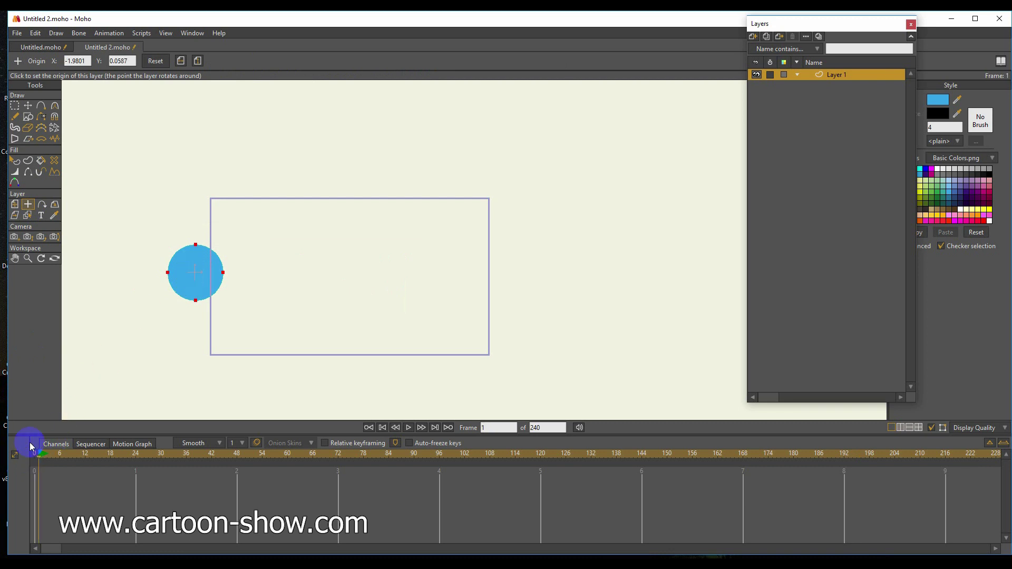
left_click(15, 183)
left_click(15, 204)
left_click_drag(179, 275, 194, 276)
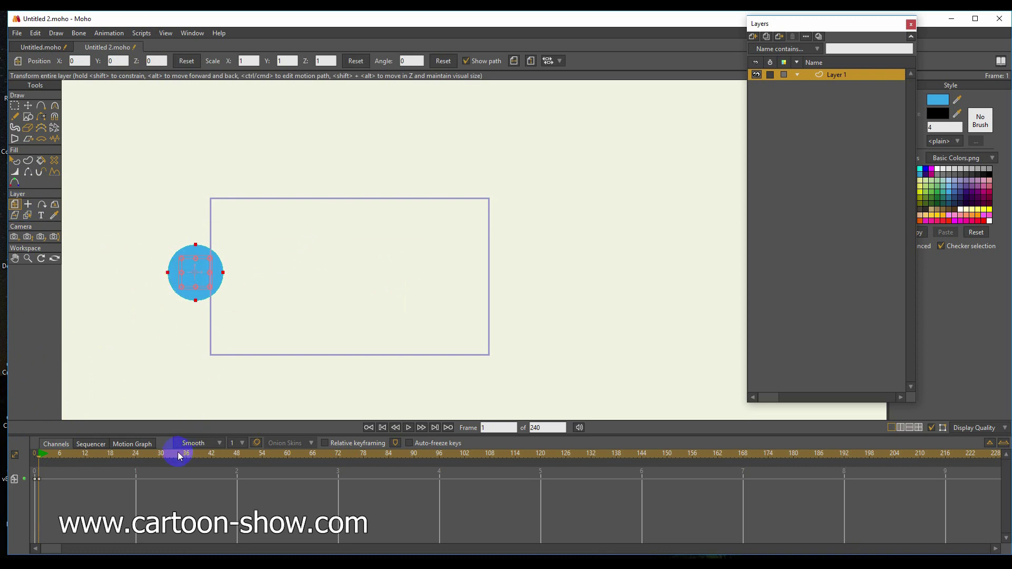
left_click_drag(185, 456, 236, 475)
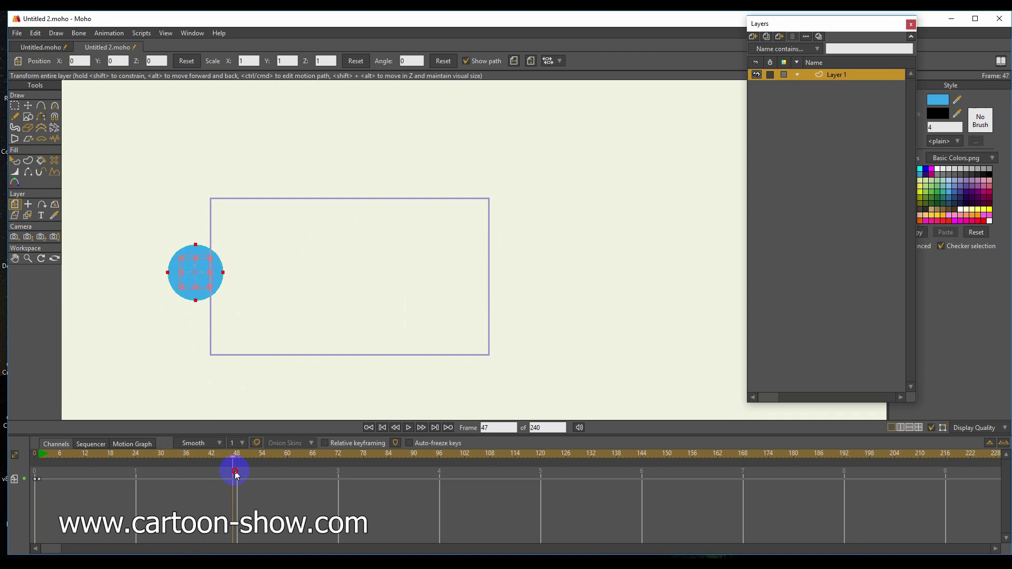
left_click_drag(181, 267, 319, 226)
Step: Keyframe the layer at about X 1.74, Y -0.73 on frame 96, X 2.48, Y 0.50 on frame 136, and X 3.61, Y -0.41 on frame 172
left_click(321, 211)
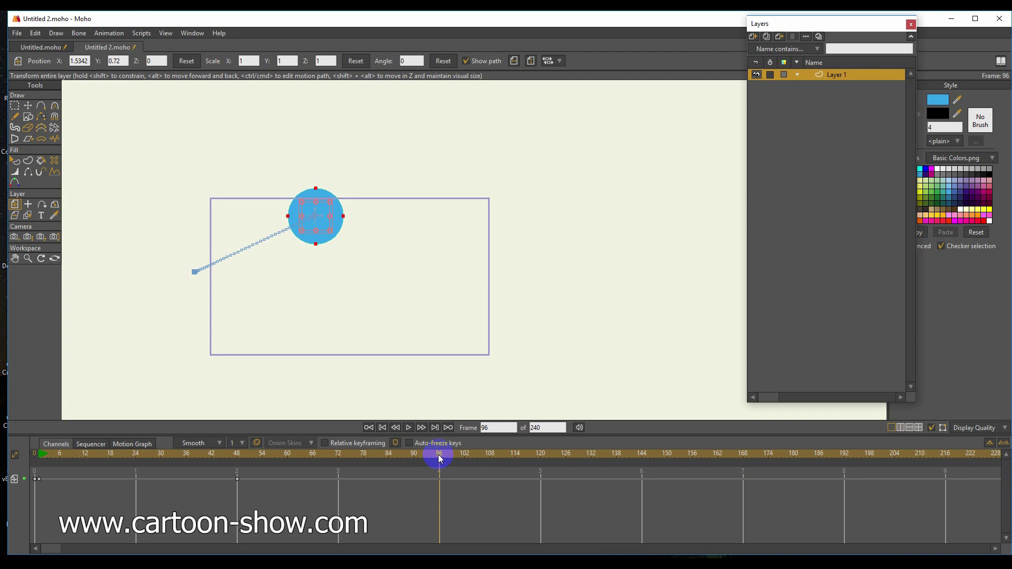
left_click_drag(306, 190, 333, 330)
left_click(607, 459)
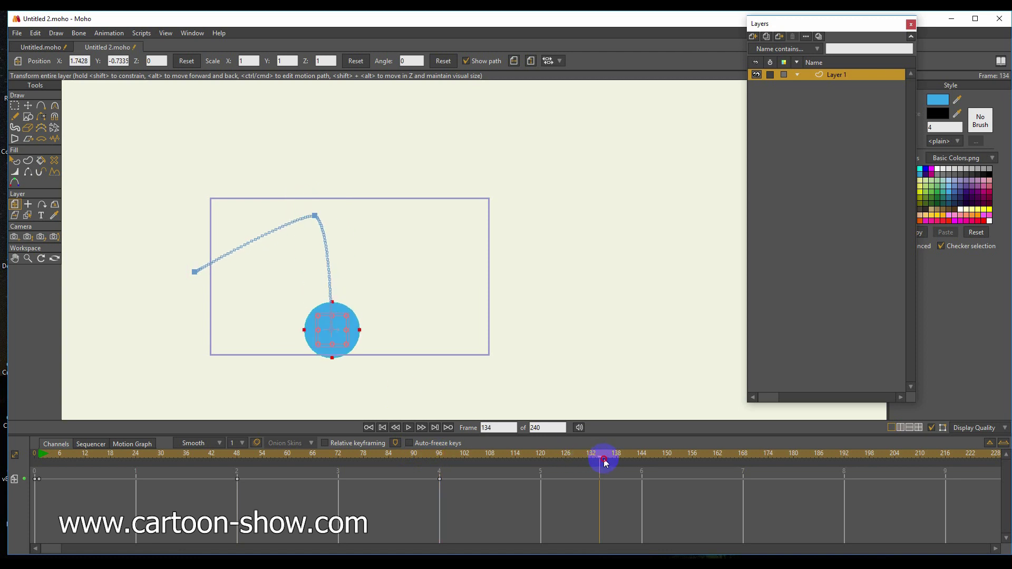
left_click_drag(340, 337, 397, 241)
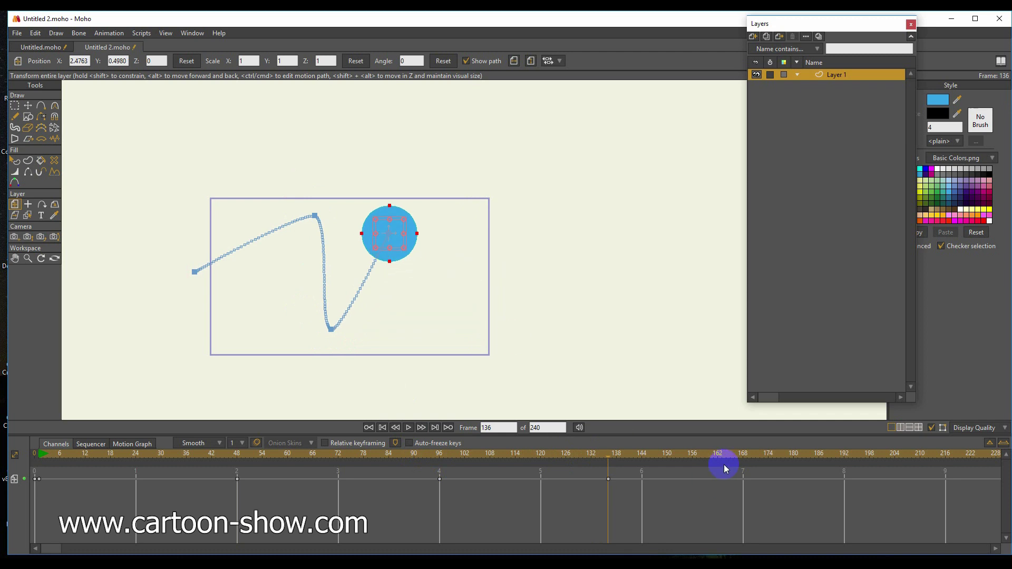
left_click(761, 452)
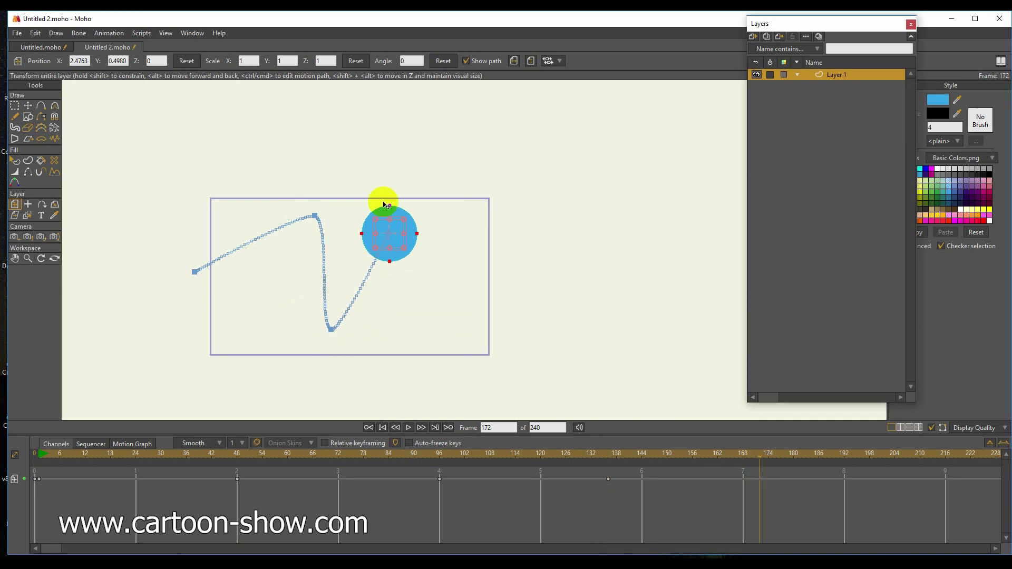
left_click_drag(394, 224, 491, 301)
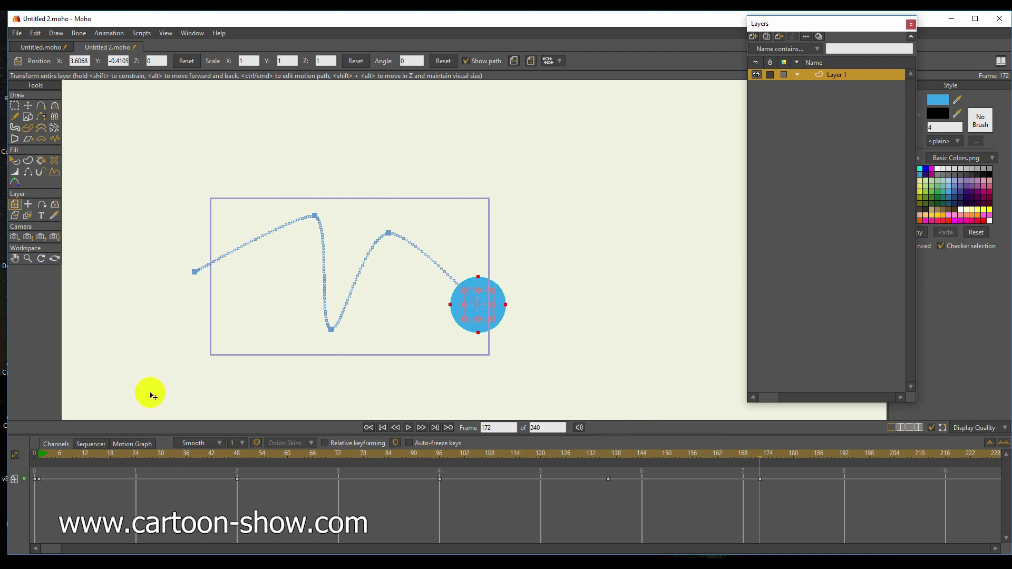
Step: Play the bouncing circle animation from the first frame and stop it
left_click(102, 449)
left_click(369, 428)
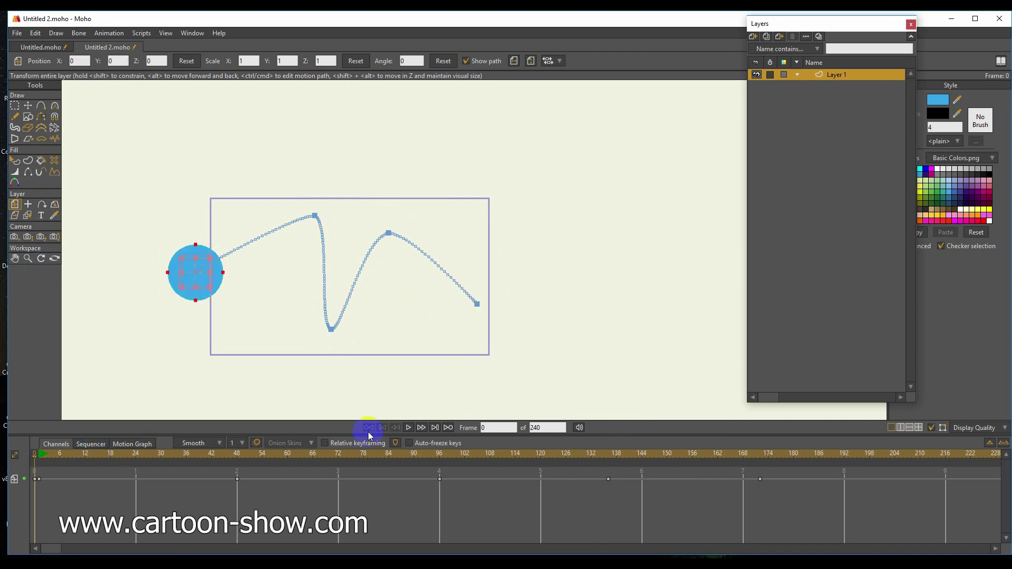
left_click(409, 428)
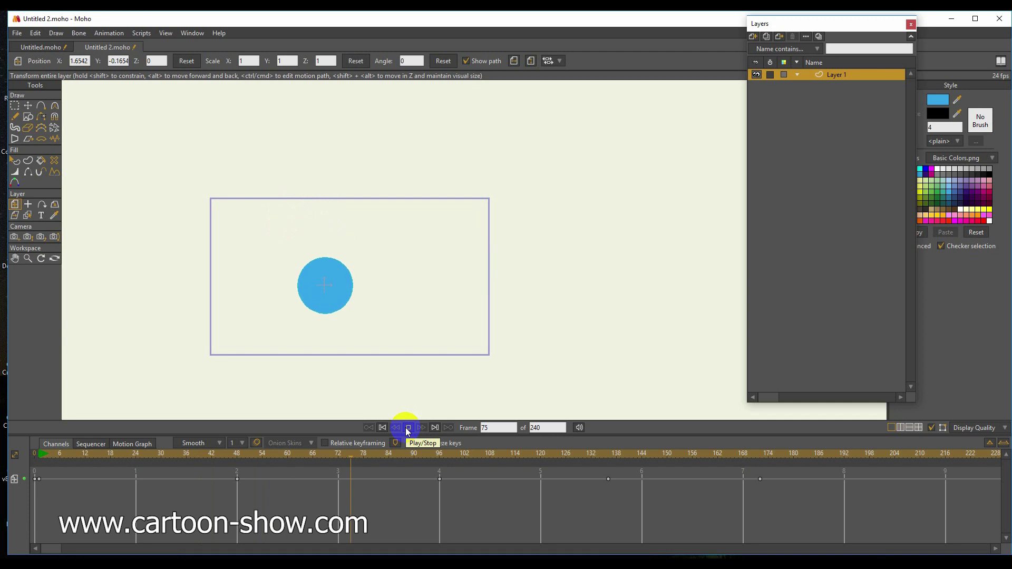
left_click(408, 429)
Step: Select all the keyframes, compress their timing so the last one falls on frame 72, and play the animation from the start
left_click_drag(795, 477, 11, 505)
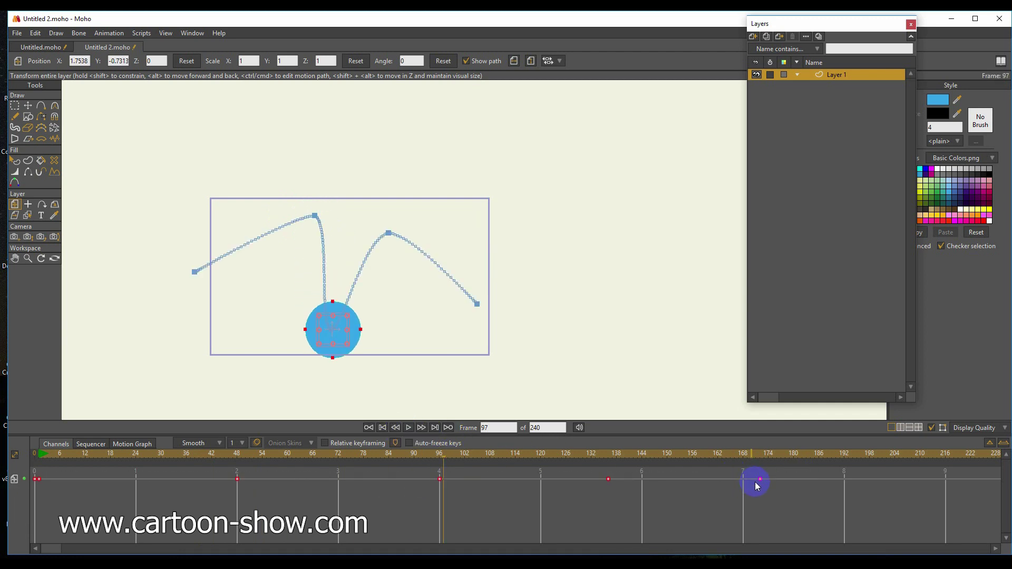
left_click_drag(760, 480, 735, 481)
left_click_drag(723, 482, 522, 479)
left_click_drag(90, 459, 37, 464)
key("space")
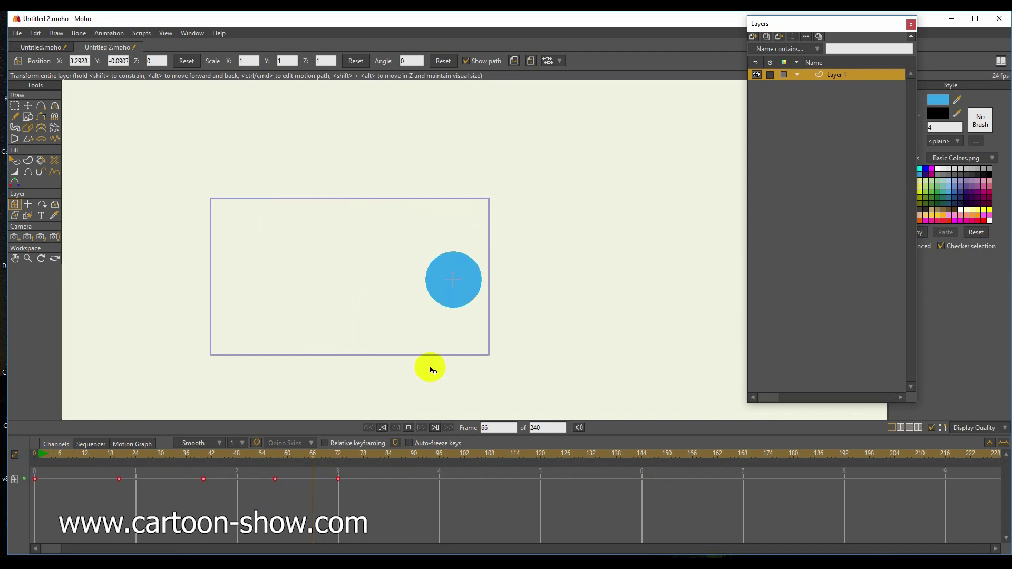
Step: Compress the selected keyframes further so the last one falls on frame 48, and review the faster motion from the start
key("space")
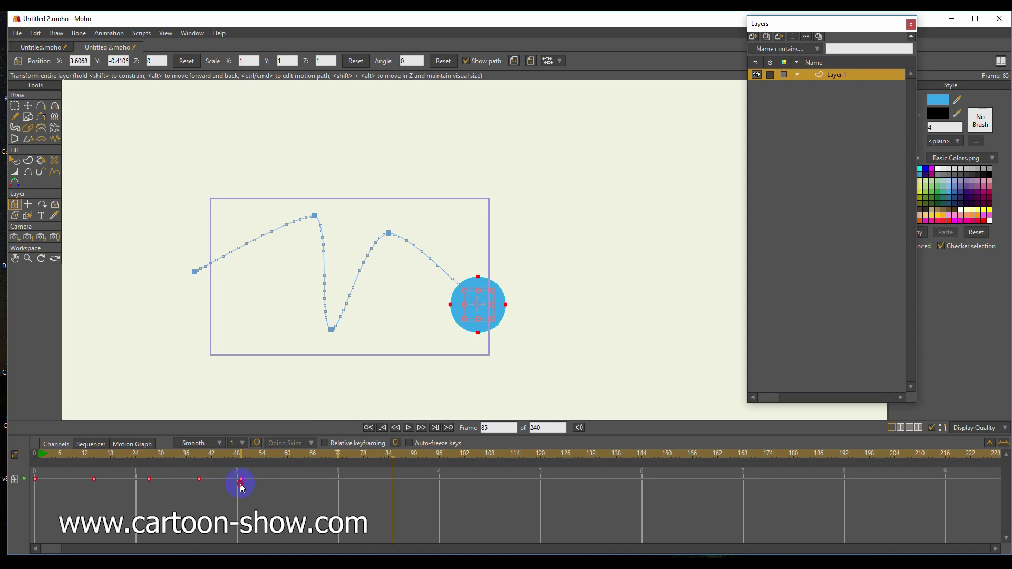
left_click_drag(118, 457, 36, 457)
key("space")
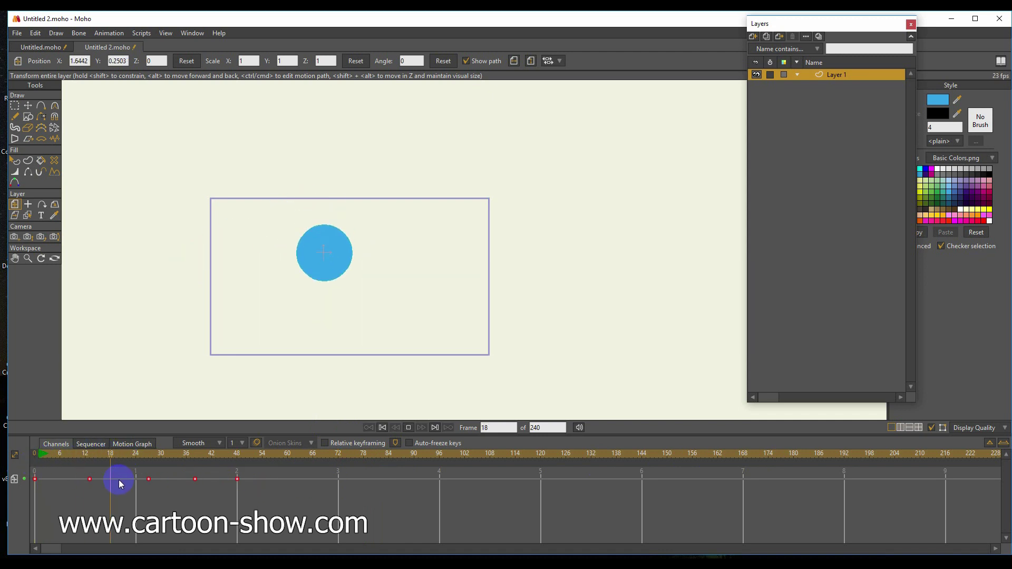
left_click_drag(90, 452, 135, 474)
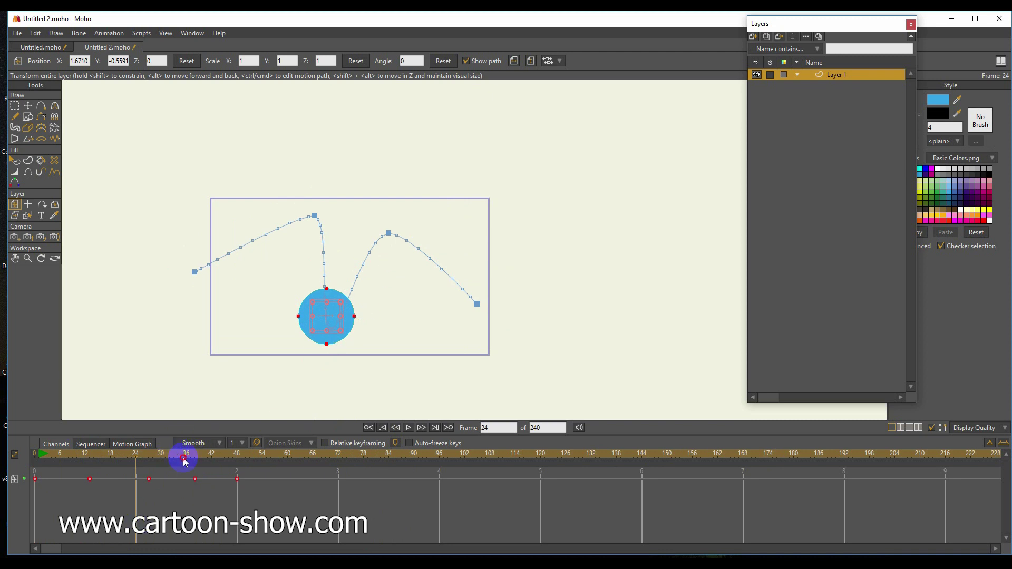
left_click_drag(186, 460, 152, 477)
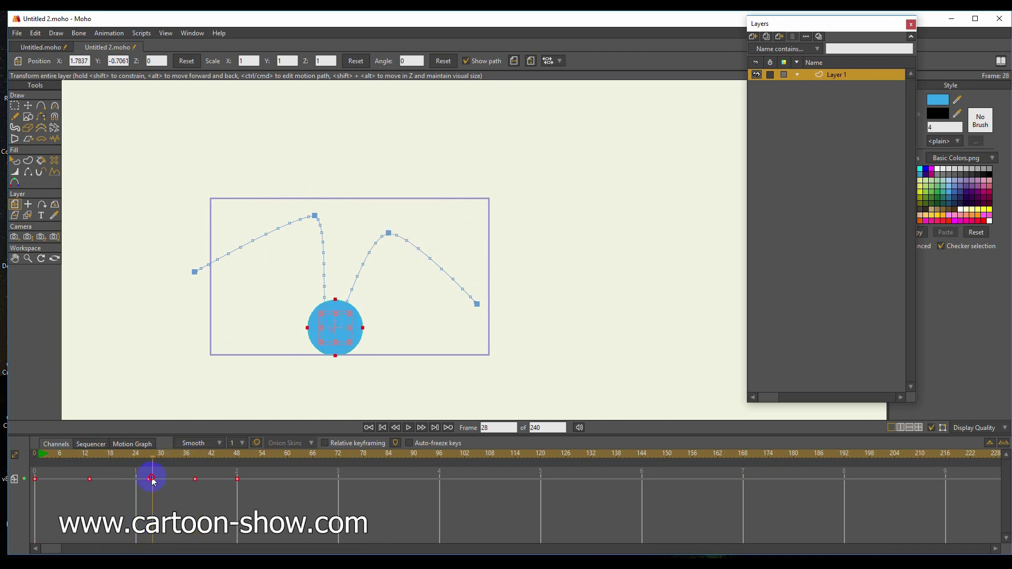
left_click_drag(65, 473, 33, 471)
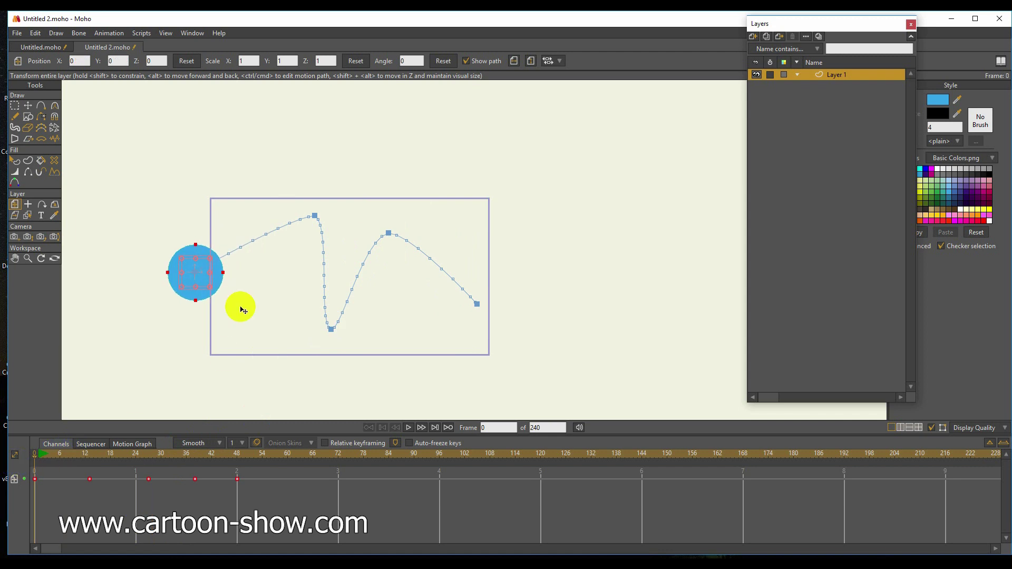
Step: Open Layer 1's settings, apply it with Visible turned off, and apply it again with Visible turned back on
left_click(843, 148)
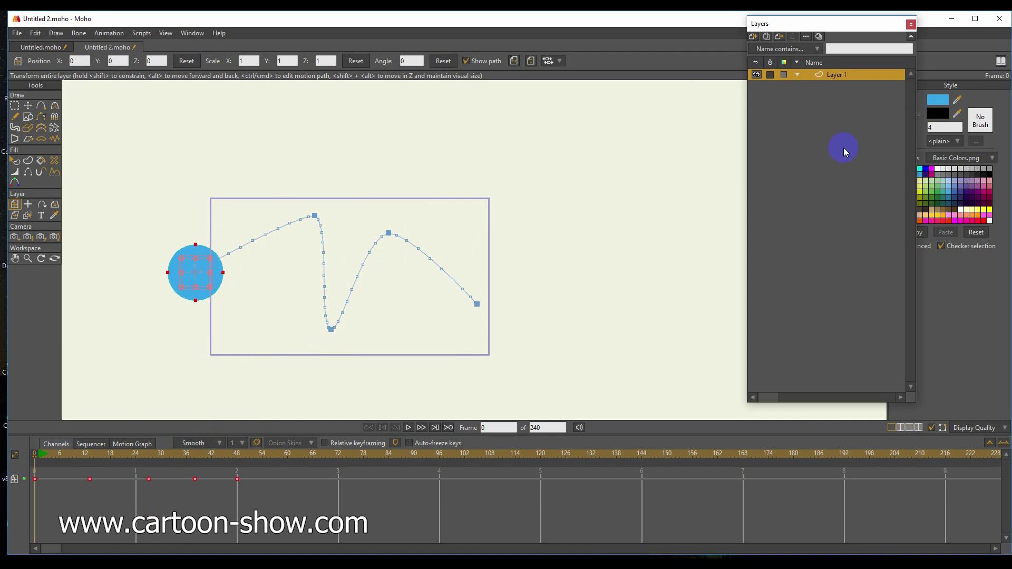
double_click(820, 76)
left_click_drag(545, 75, 641, 87)
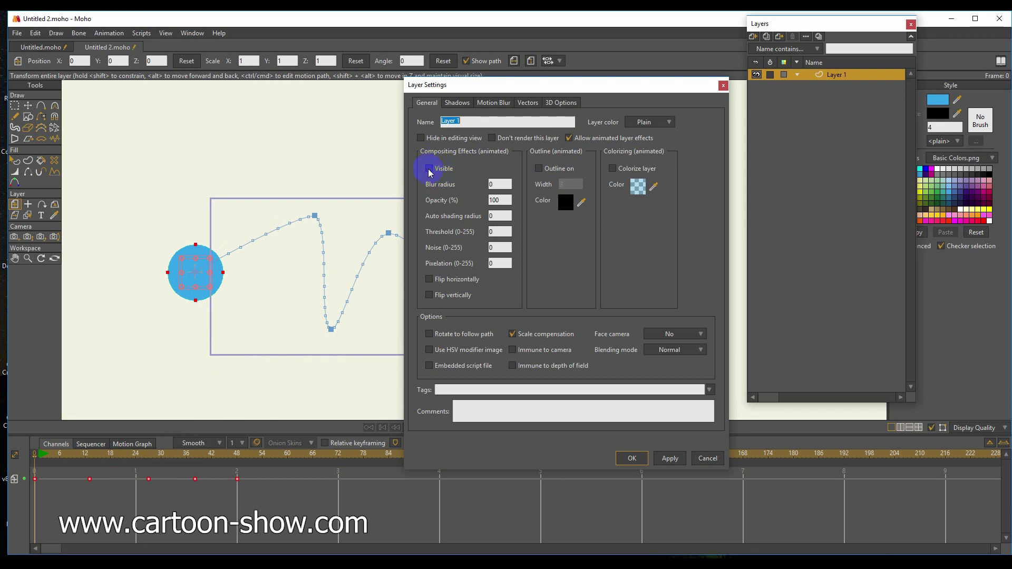
left_click(669, 458)
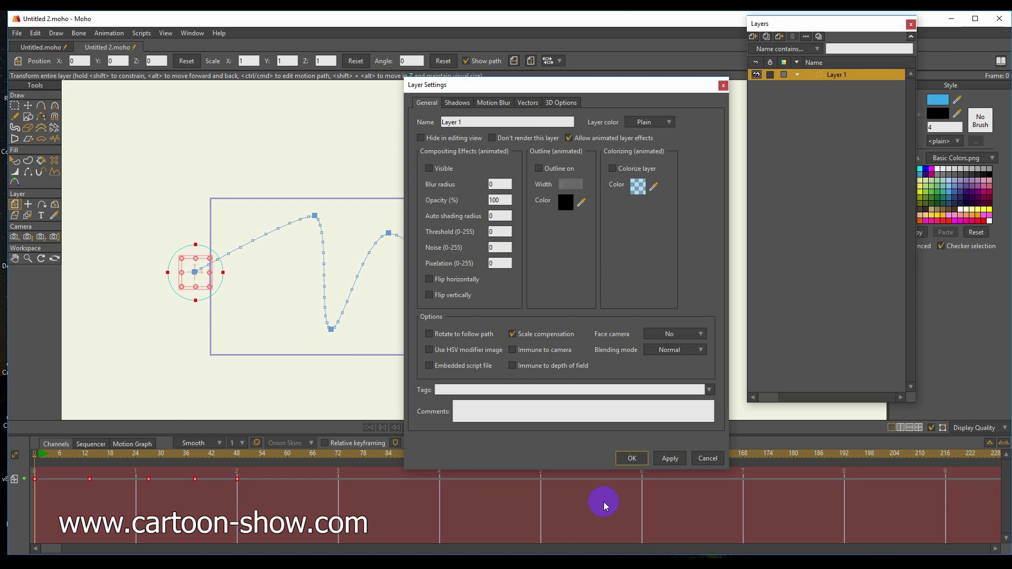
left_click(311, 326)
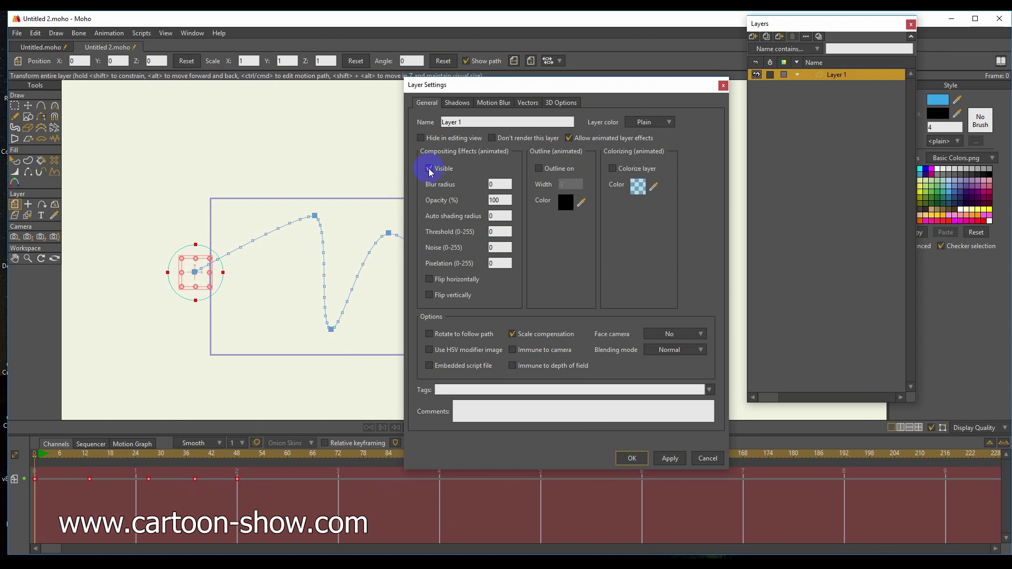
left_click(671, 459)
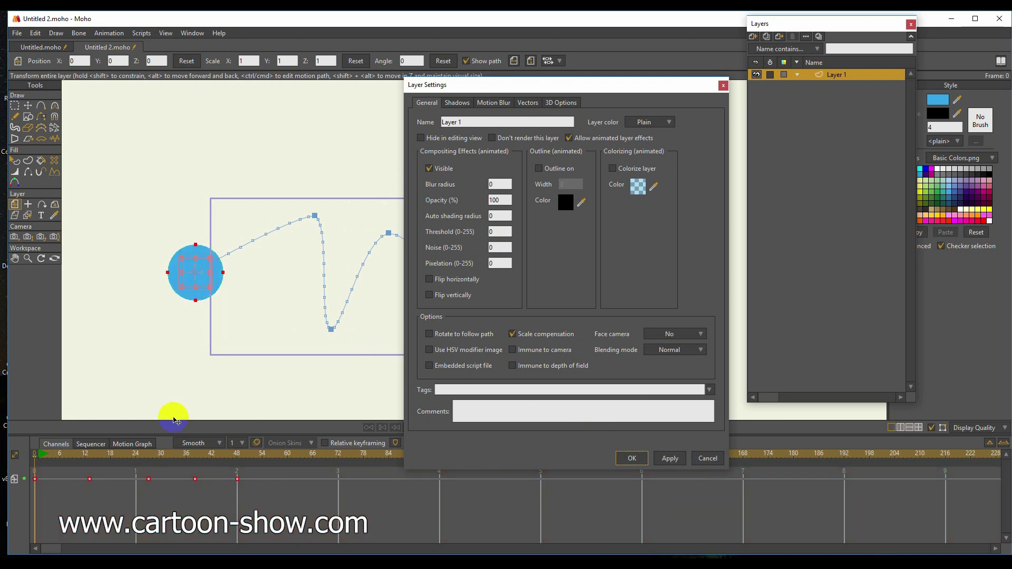
Step: At frame 26, turn off Visible for Layer 1 and apply the change
left_click(85, 457)
left_click_drag(88, 461, 146, 461)
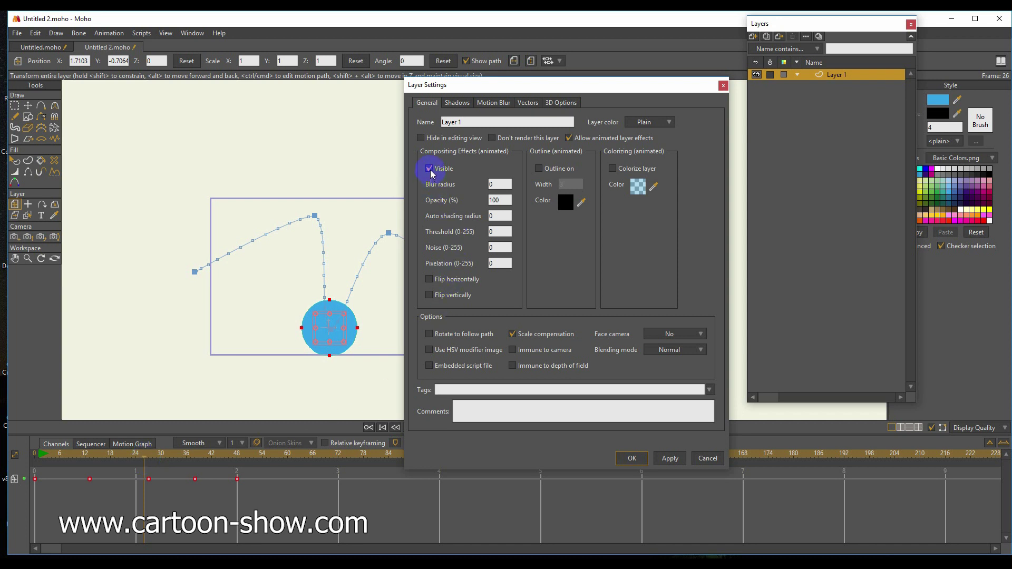
left_click(669, 458)
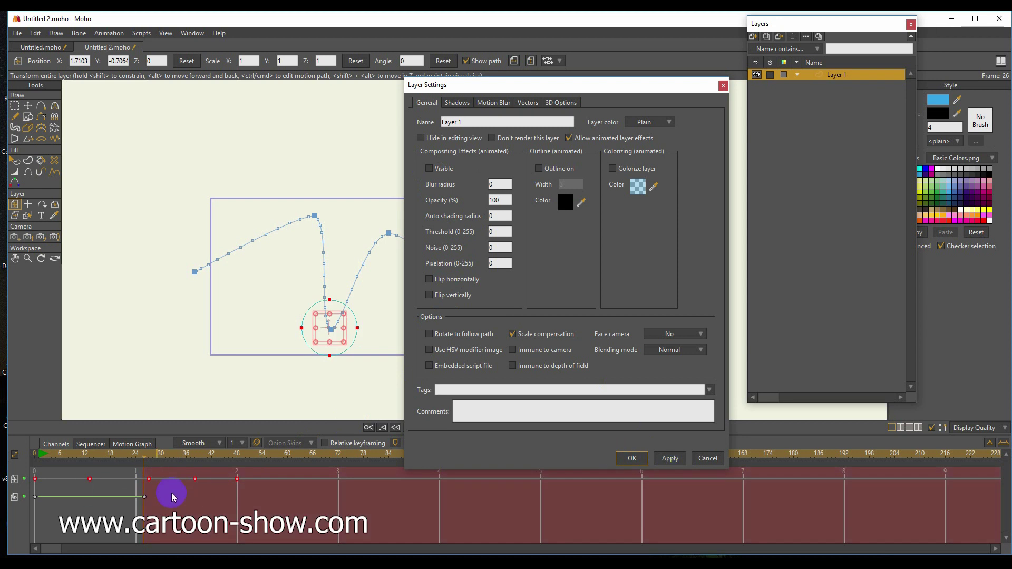
Step: At frame 38, turn Layer 1's Visible option back on and apply the change
left_click(136, 456)
left_click_drag(135, 456, 195, 479)
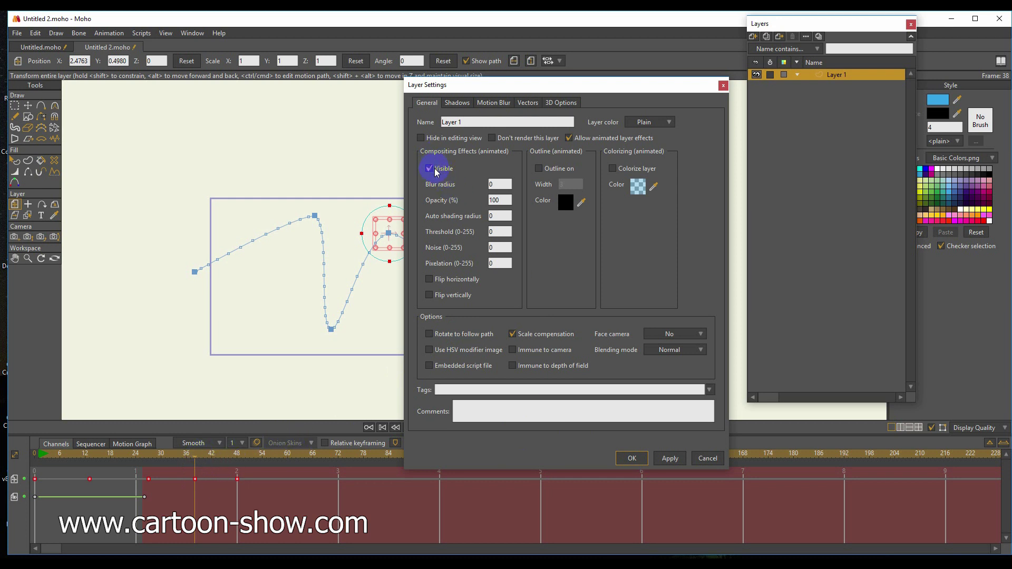
left_click(667, 460)
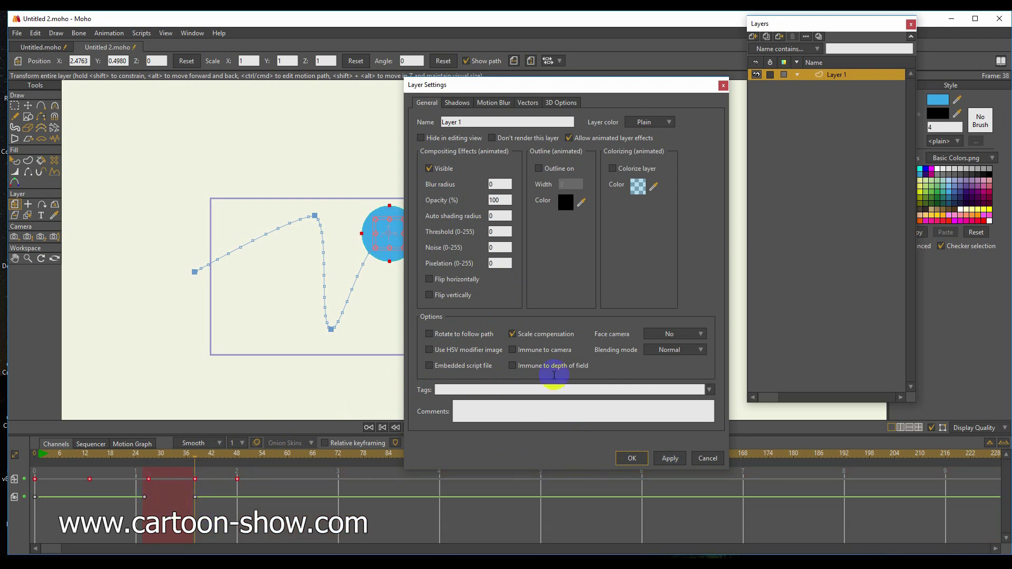
Step: Move the Layer Settings dialog clear of the motion path, then play the animation from the start and stop it
left_click_drag(559, 87, 639, 59)
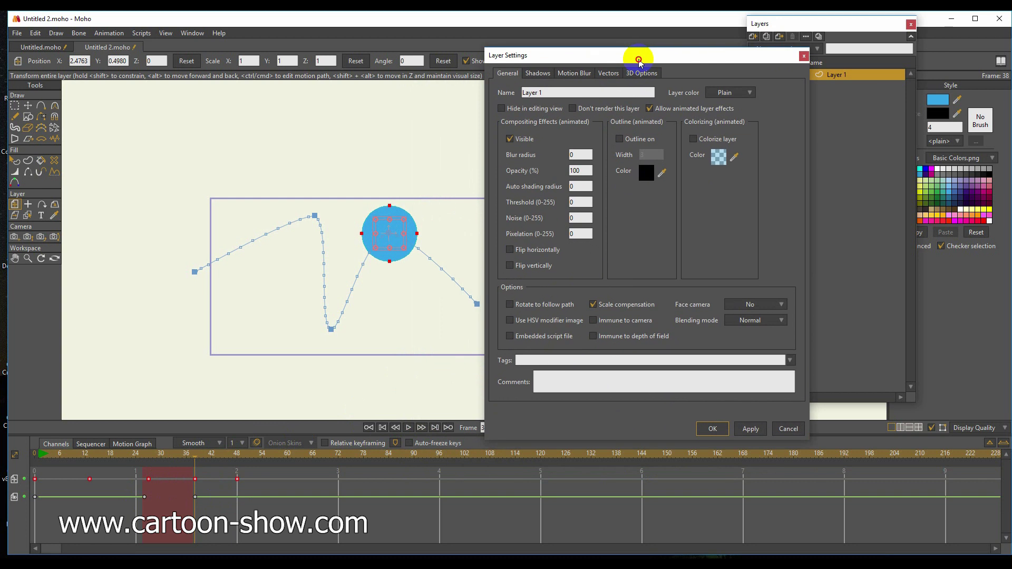
left_click(268, 407)
left_click_drag(135, 464, 57, 477)
left_click(408, 428)
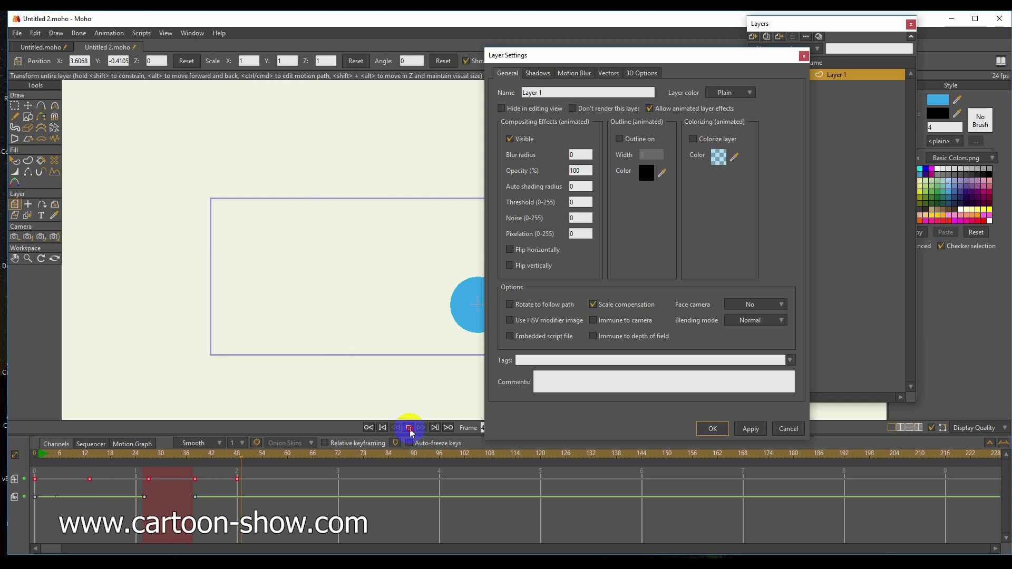
left_click(410, 428)
Step: Render frame 28, inside the hidden interval, to check the circle's visibility, and close the render preview
left_click_drag(124, 458, 153, 462)
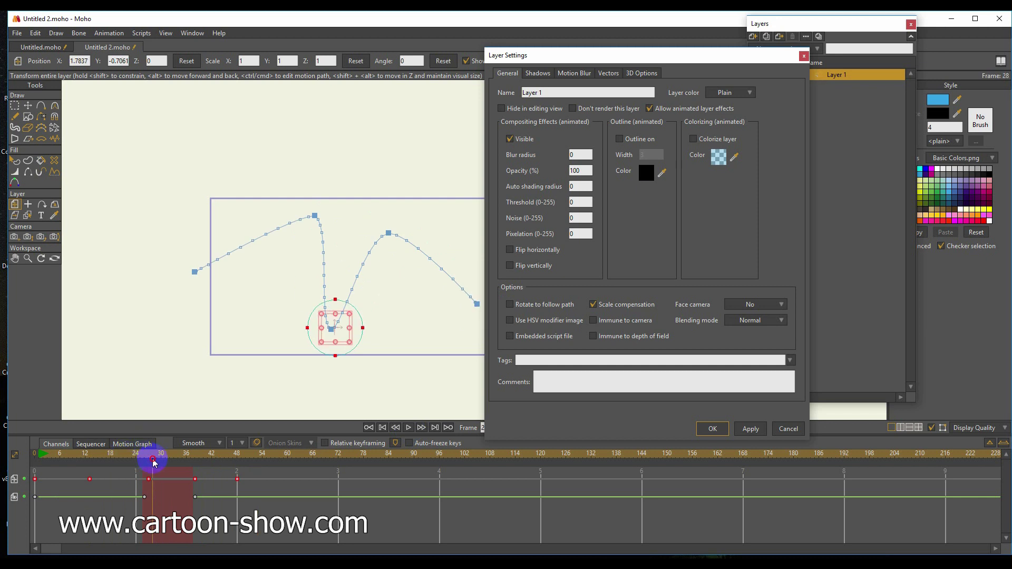
key("ctrl+r")
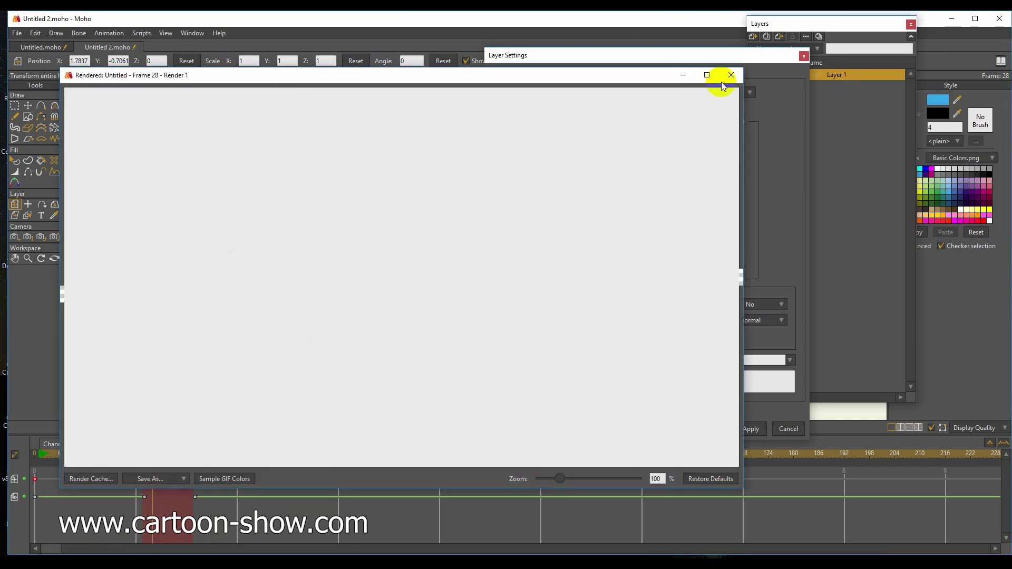
left_click(731, 75)
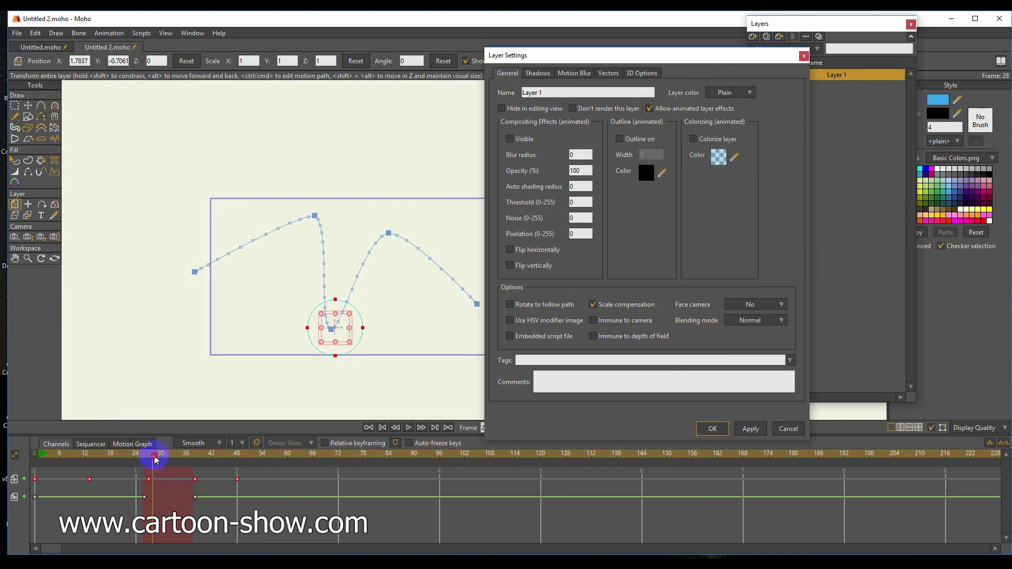
Step: Scrub through the hidden interval, play the animation again from the first frame, and return to frame 0
left_click_drag(156, 460, 131, 464)
left_click(188, 481)
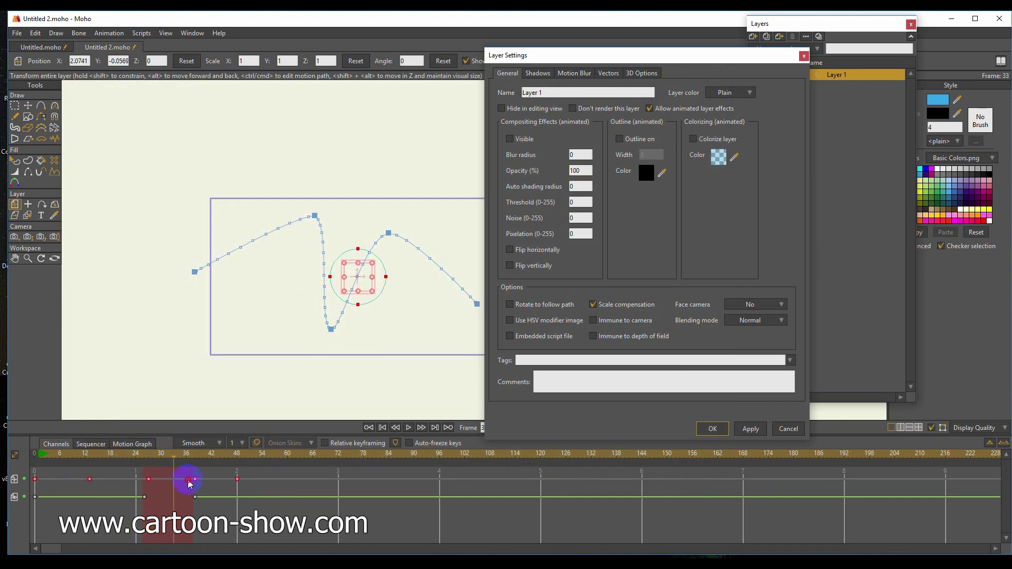
left_click_drag(190, 484, 26, 493)
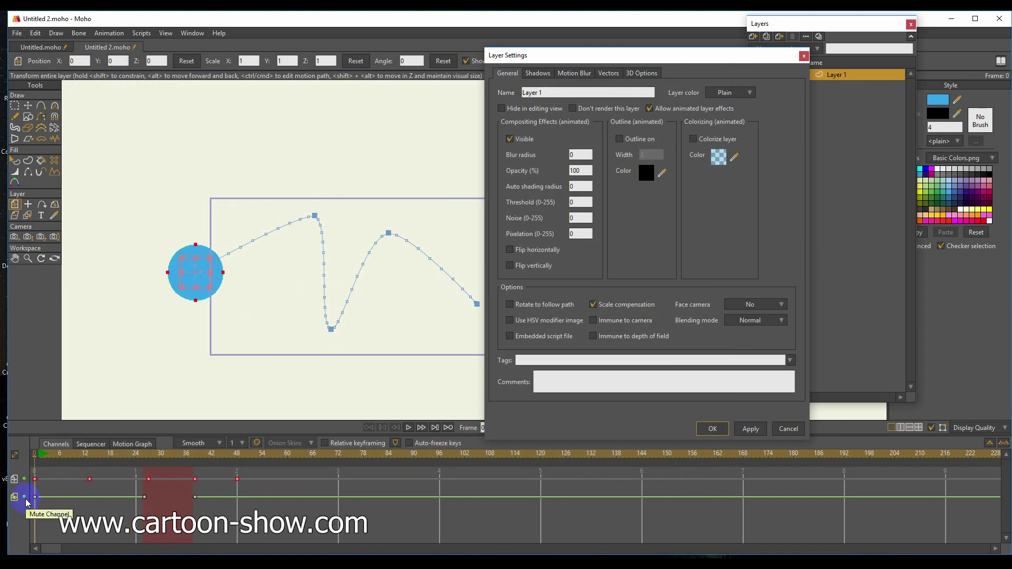
key("space")
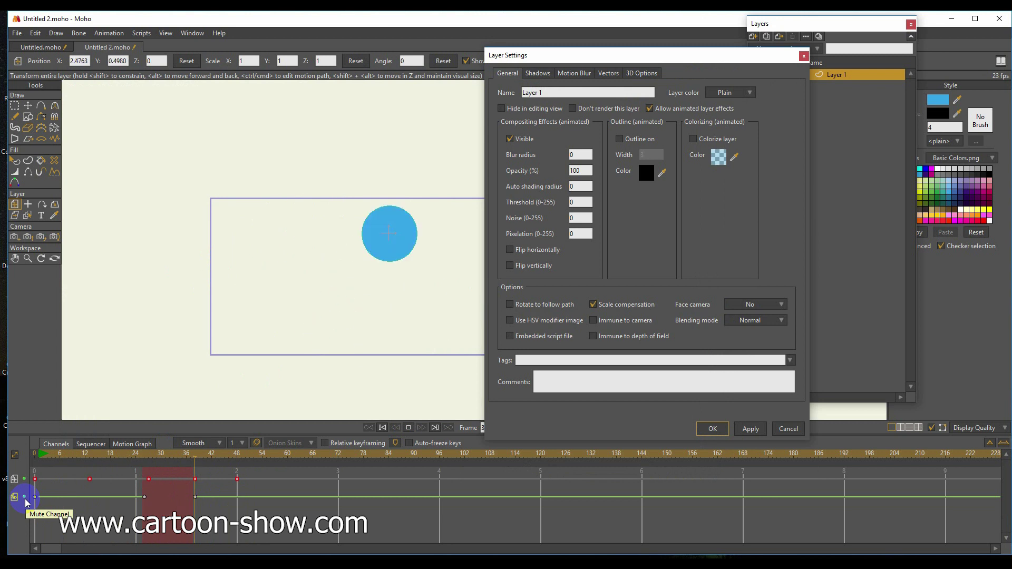
key("space")
mouse_move(40, 479)
left_mouse_down()
mouse_move(232, 489)
mouse_move(86, 481)
mouse_move(220, 501)
mouse_move(32, 481)
left_mouse_up()
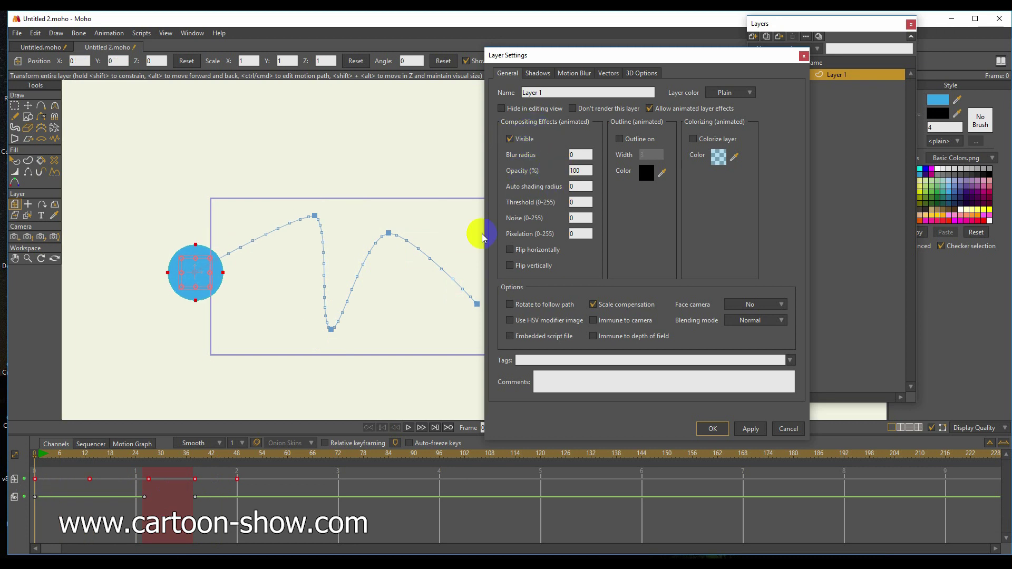
Step: Extend the motion at frame 68 by moving the circle to the lower middle of the frame, at about X 2.42, Y -0.83
left_click(527, 176)
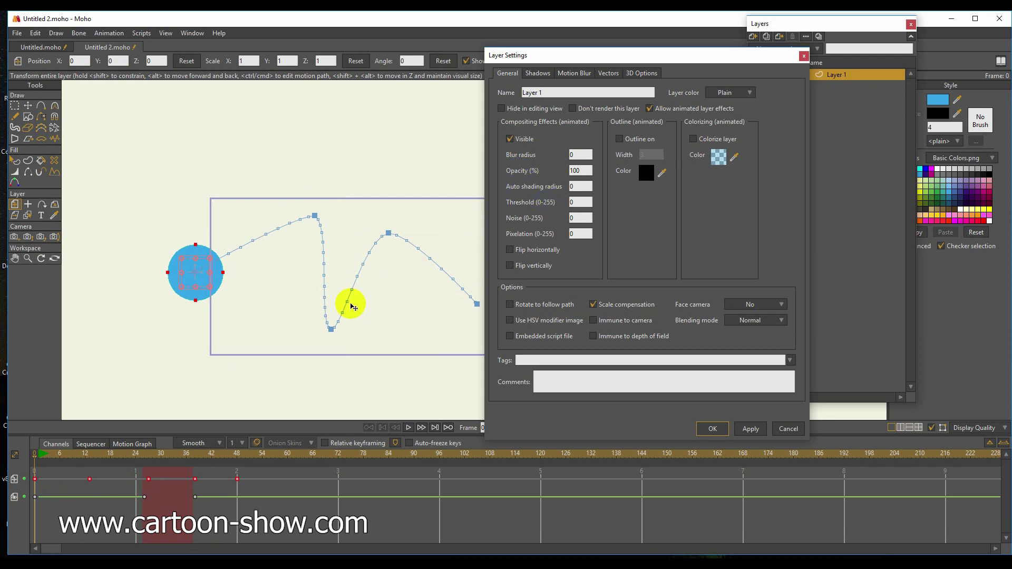
left_click(250, 455)
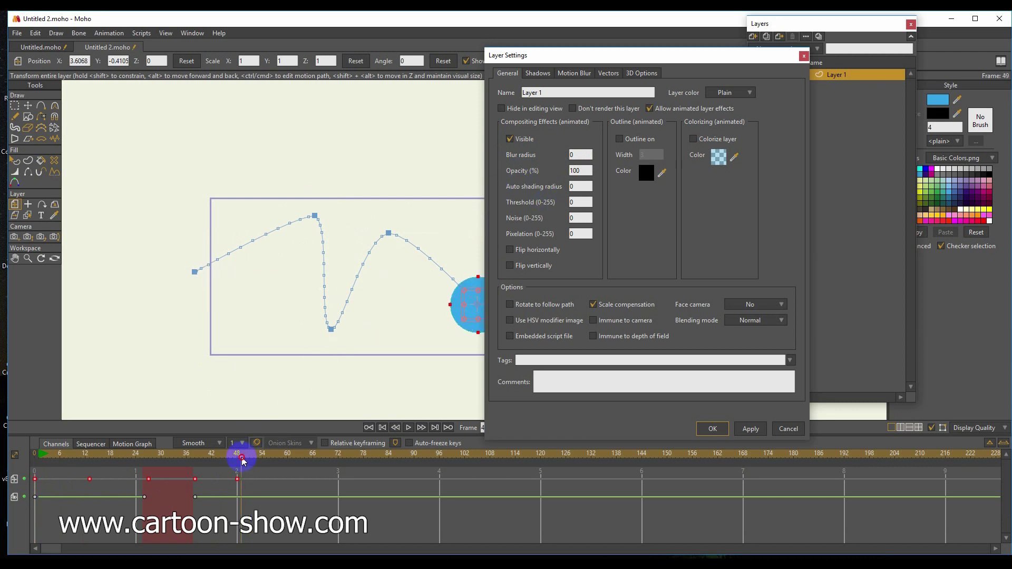
left_click_drag(662, 54, 769, 60)
left_click_drag(253, 454, 321, 472)
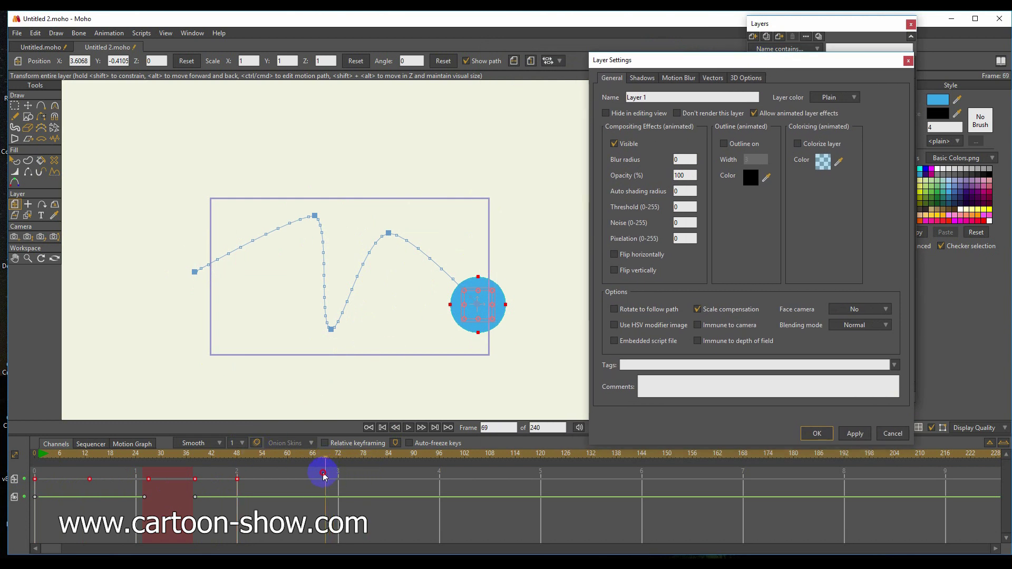
left_click_drag(470, 306, 357, 264)
Step: Undo the accidental vertical stretch at frame 90, and extend the motion path to the circle's lower-left position at frame 113
left_click(415, 455)
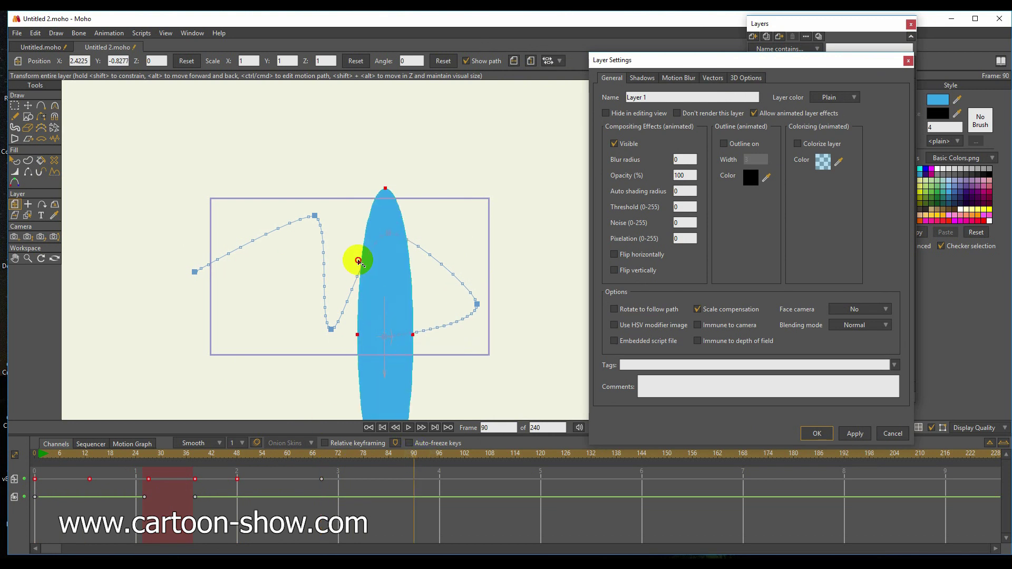
key("ctrl+z")
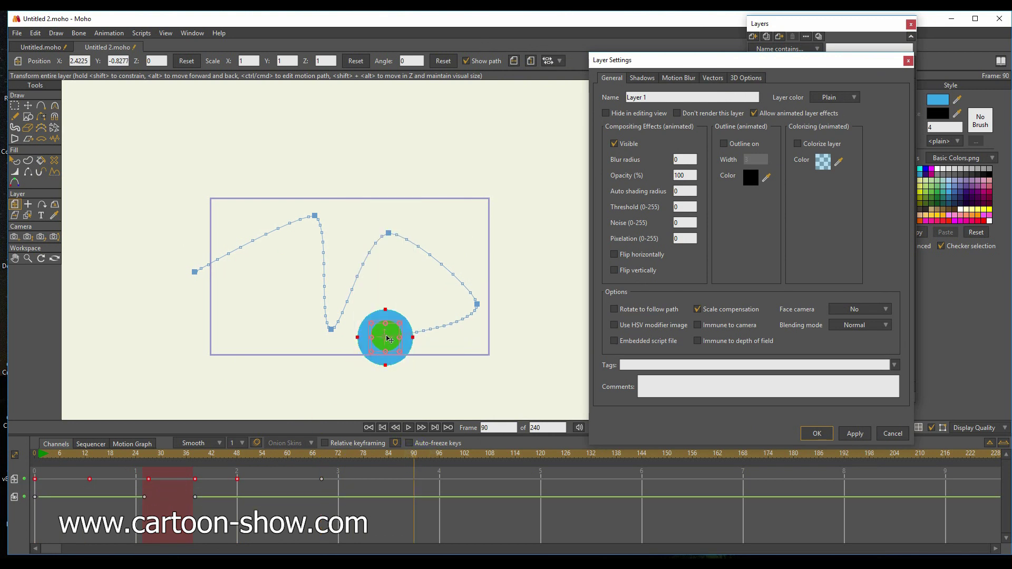
left_click_drag(384, 335, 207, 336)
left_click(512, 454)
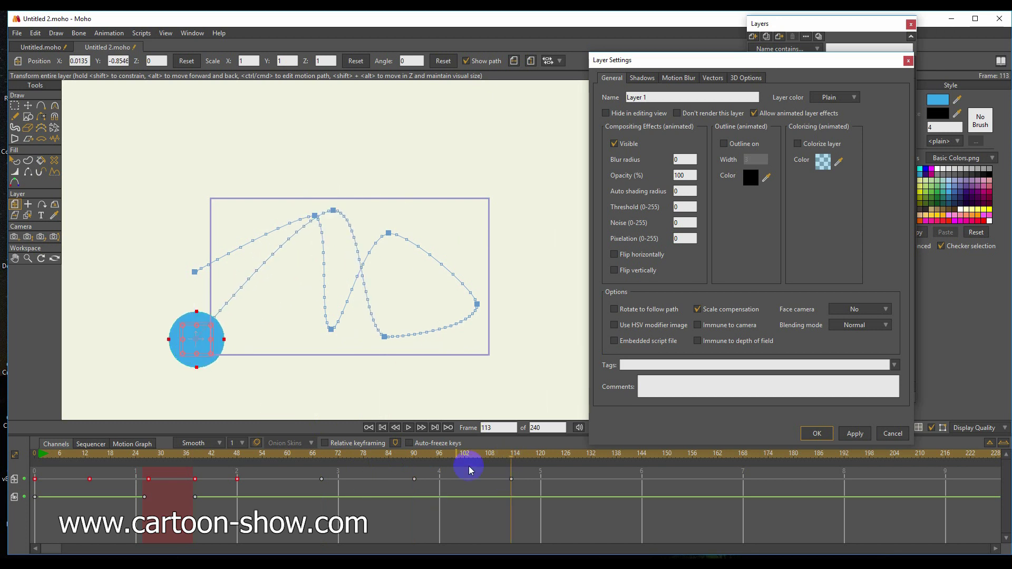
Step: At frame 68, set Layer 1's opacity to 0% and apply the change
left_click(340, 456)
left_click_drag(340, 456, 225, 457)
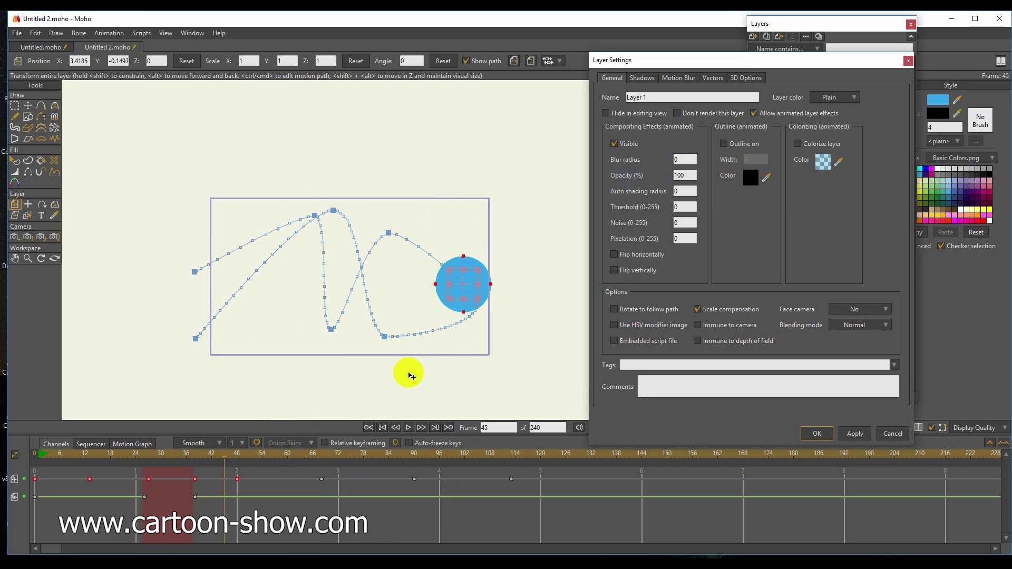
left_click(208, 454)
left_click_drag(280, 471, 321, 486)
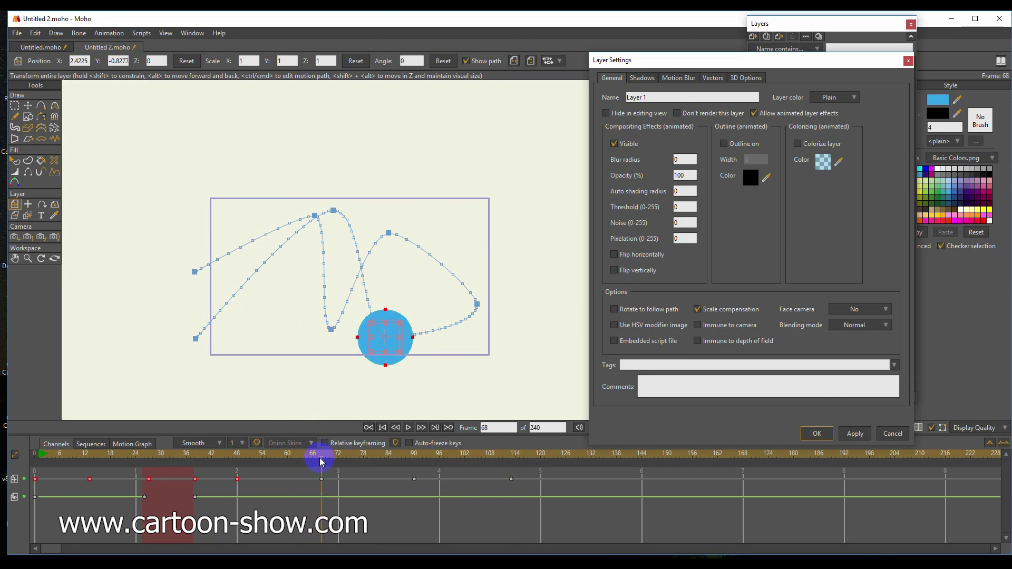
left_click(320, 459)
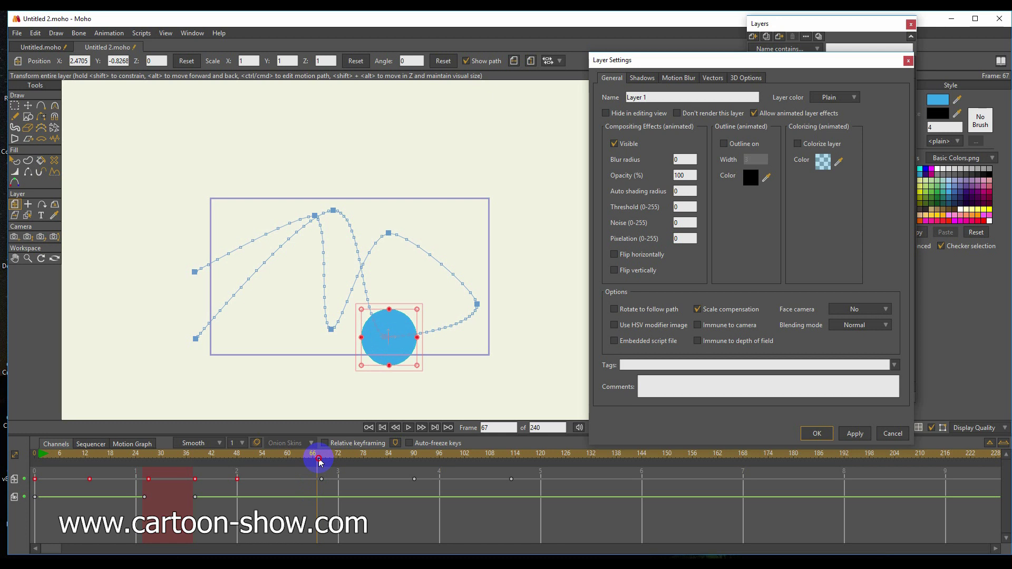
left_click(321, 459)
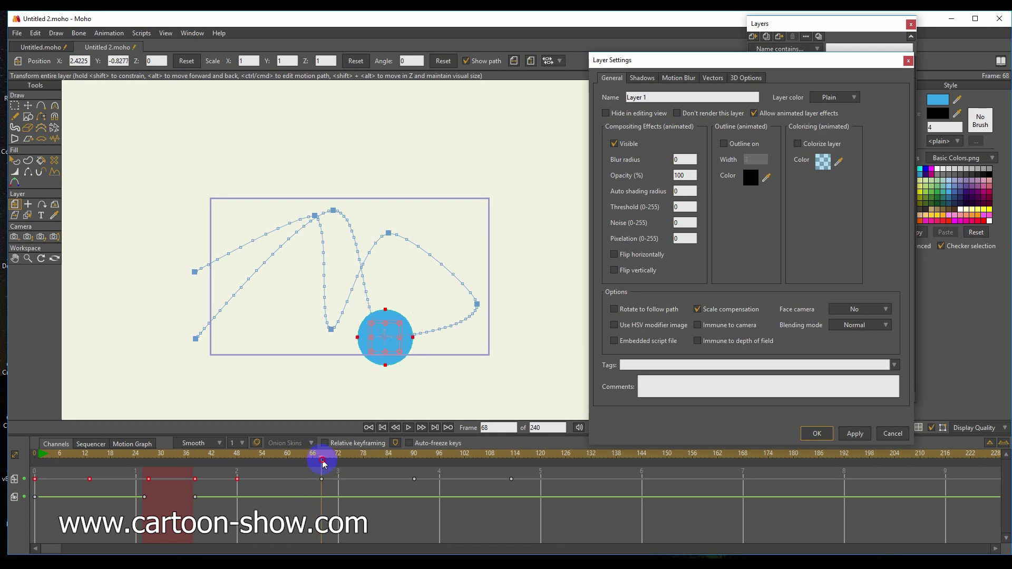
double_click(684, 176)
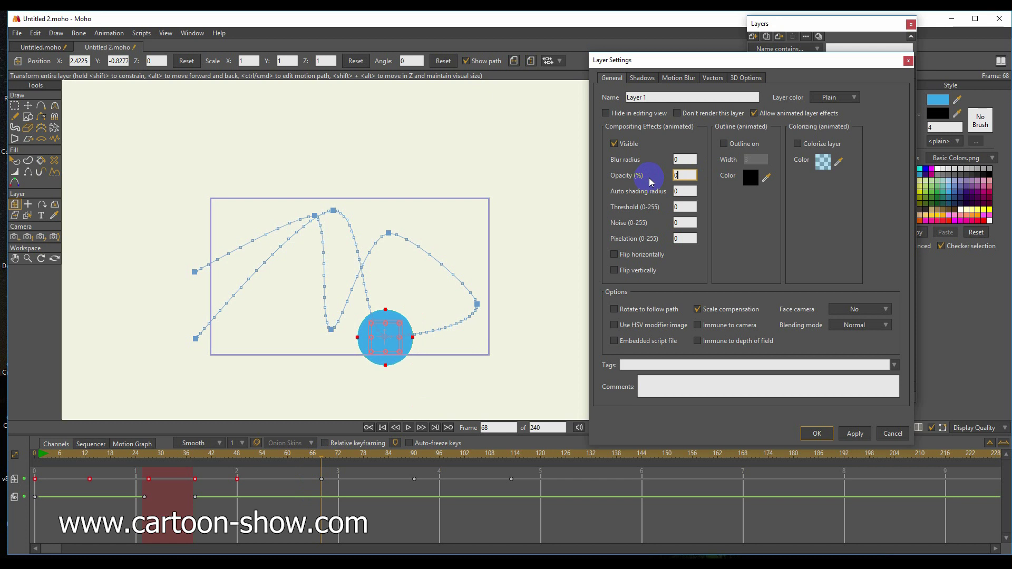
left_click(855, 434)
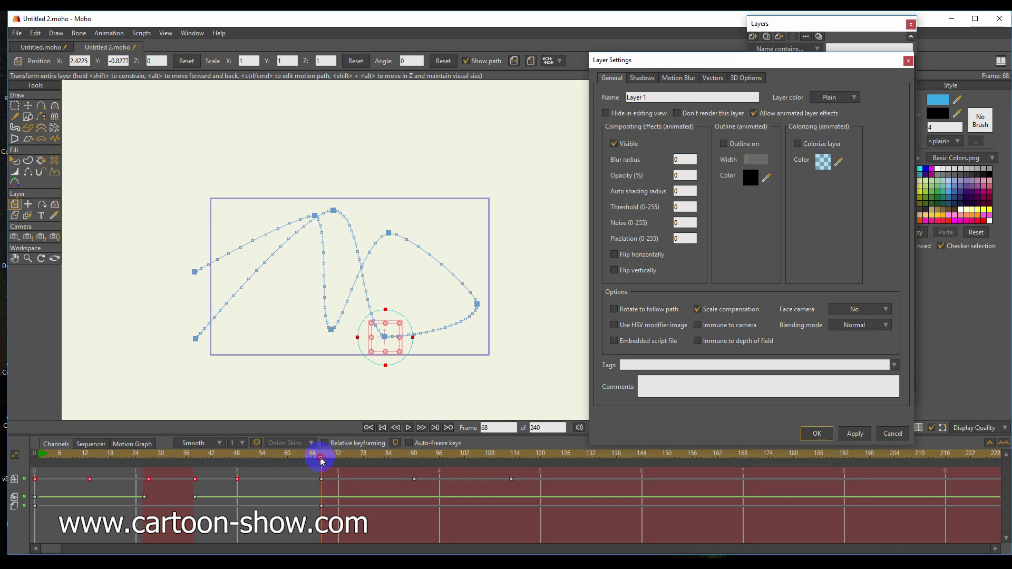
Step: Scrub between frames 38 and 63 to examine how the layer's opacity value and the circle's transparency change during the fade
left_click_drag(322, 460, 197, 471)
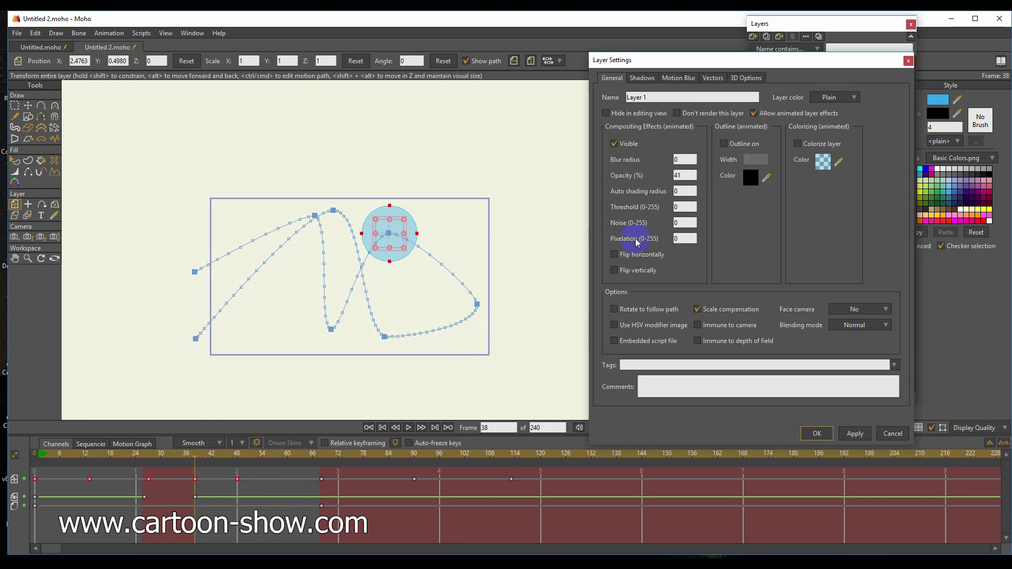
left_click(682, 176)
type("41")
mouse_move(232, 458)
left_mouse_down()
mouse_move(195, 461)
mouse_move(252, 477)
left_mouse_up()
left_click(671, 176)
type("16")
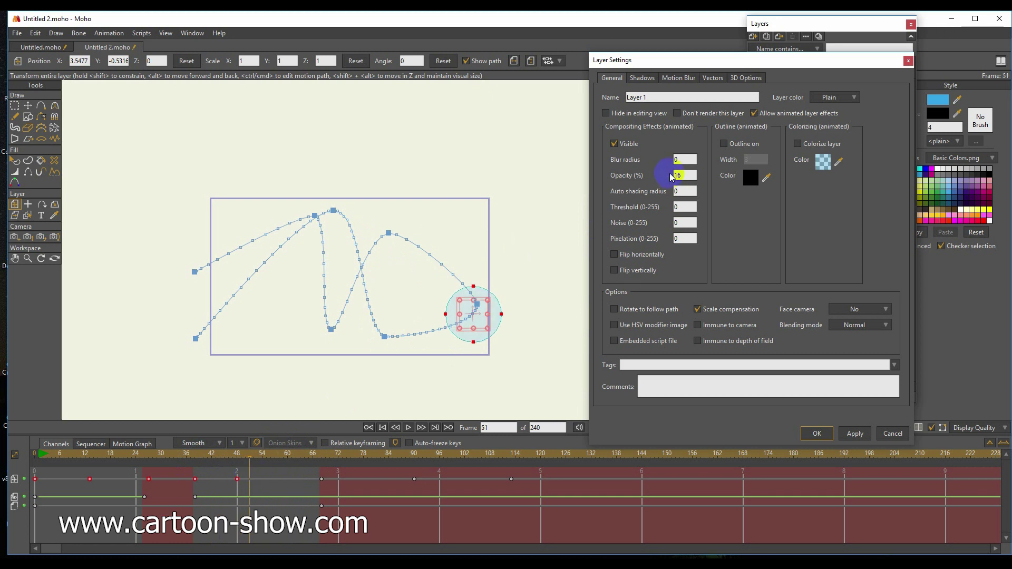
key("Return")
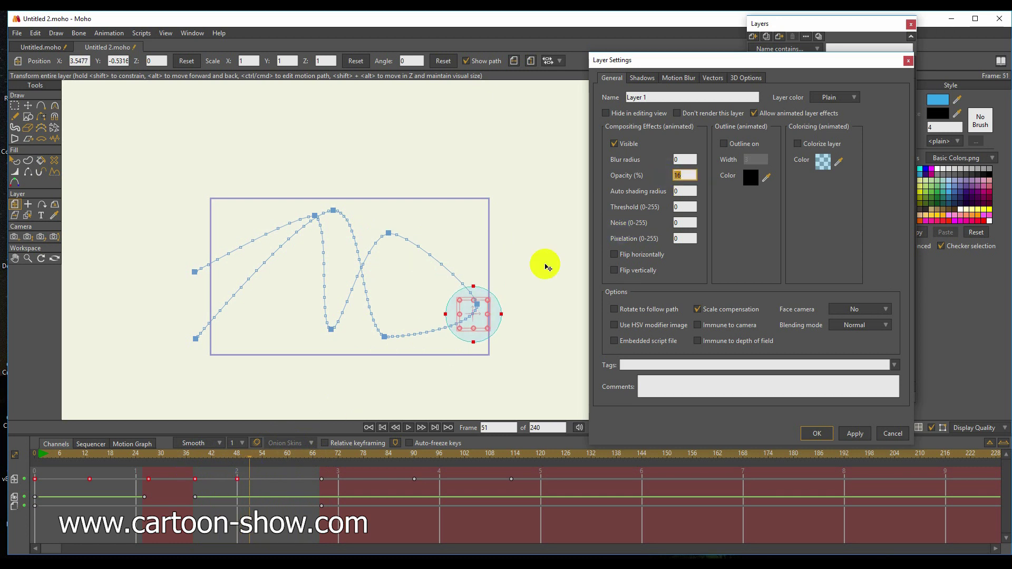
left_click_drag(255, 459, 301, 461)
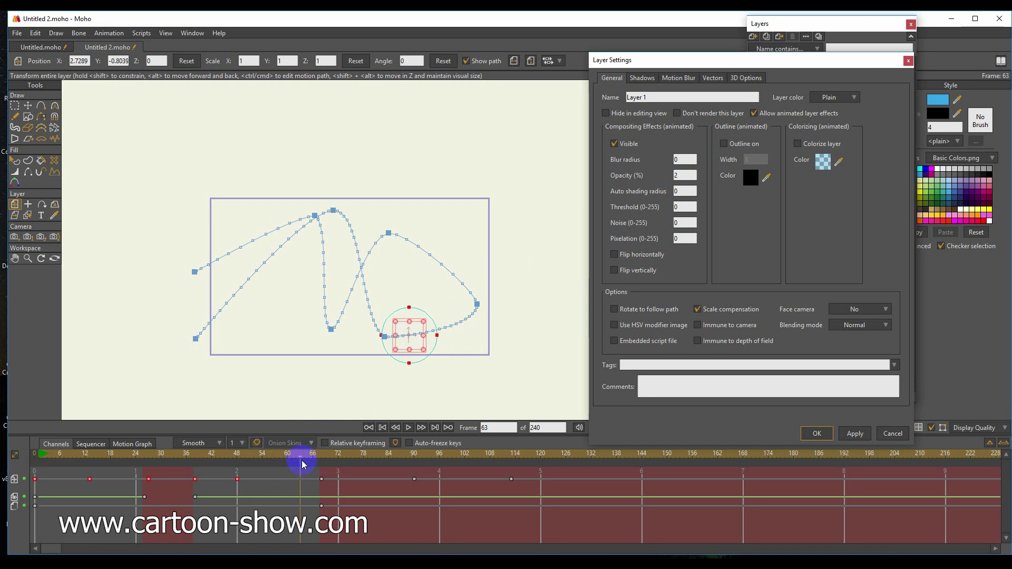
left_click_drag(299, 458, 201, 480)
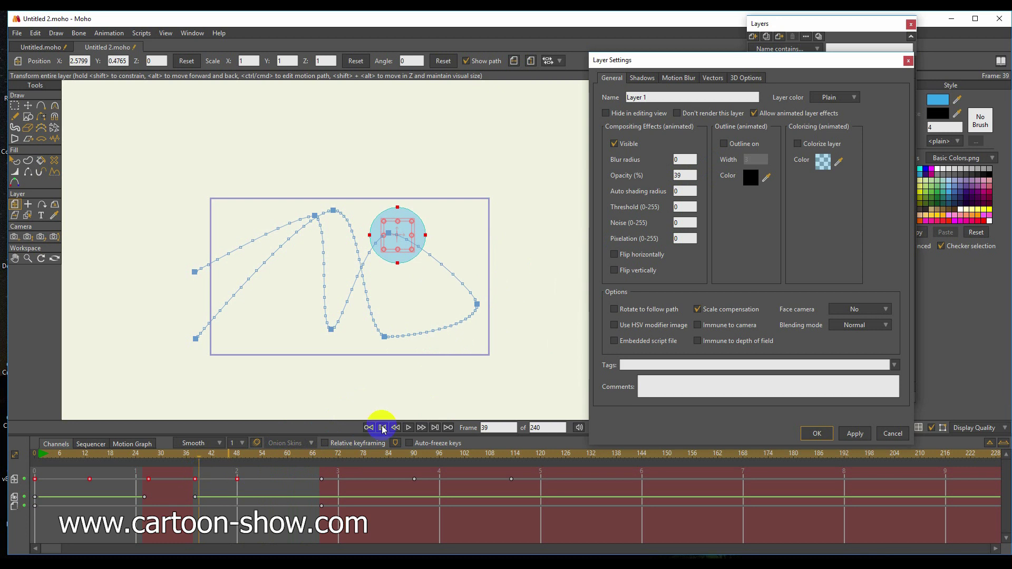
Step: Set Layer 1's opacity to 100% at frame 38, accept the settings, and reopen the layer's settings beside the path
double_click(685, 175)
type("39")
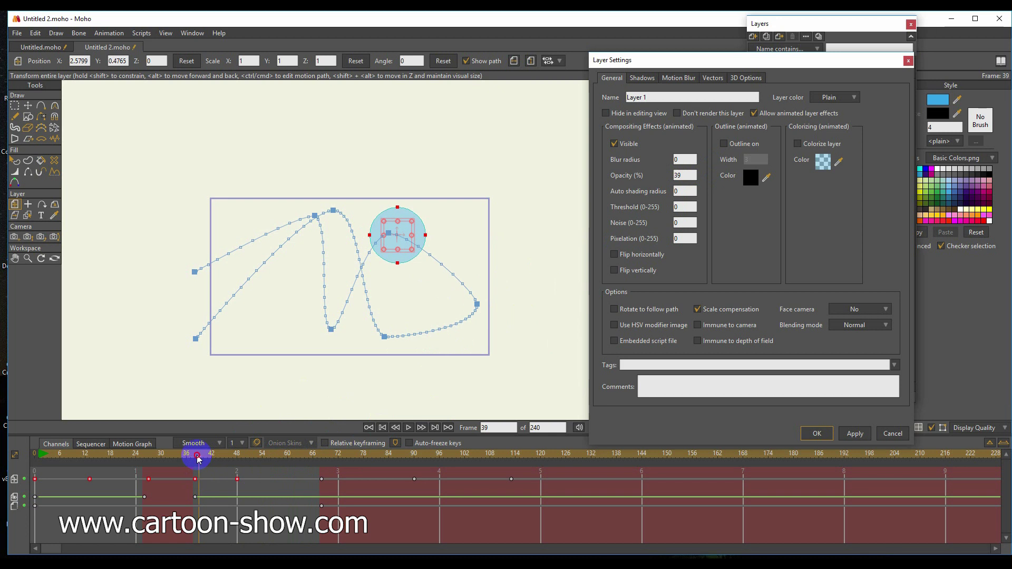
left_click(195, 456)
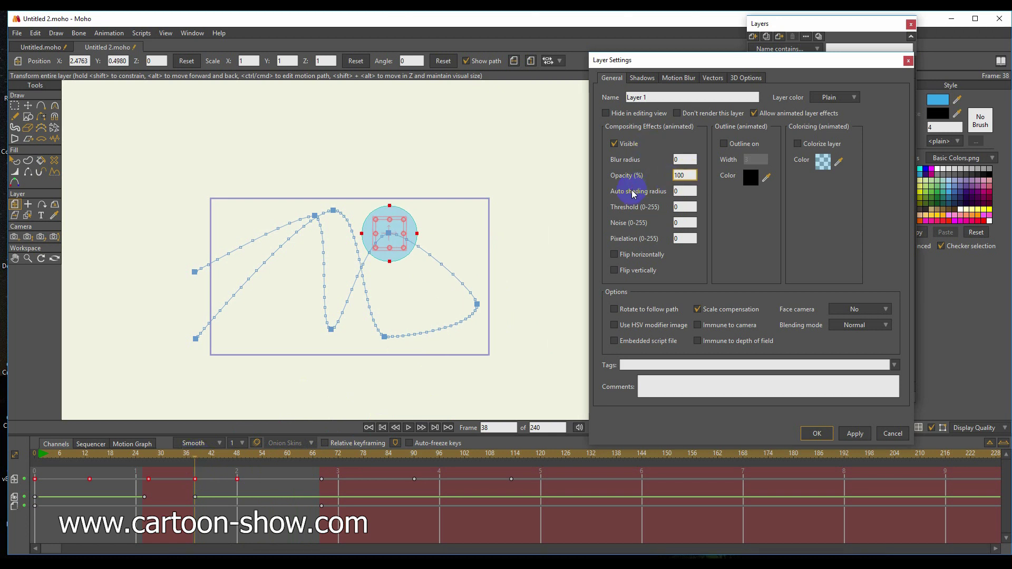
key("Return")
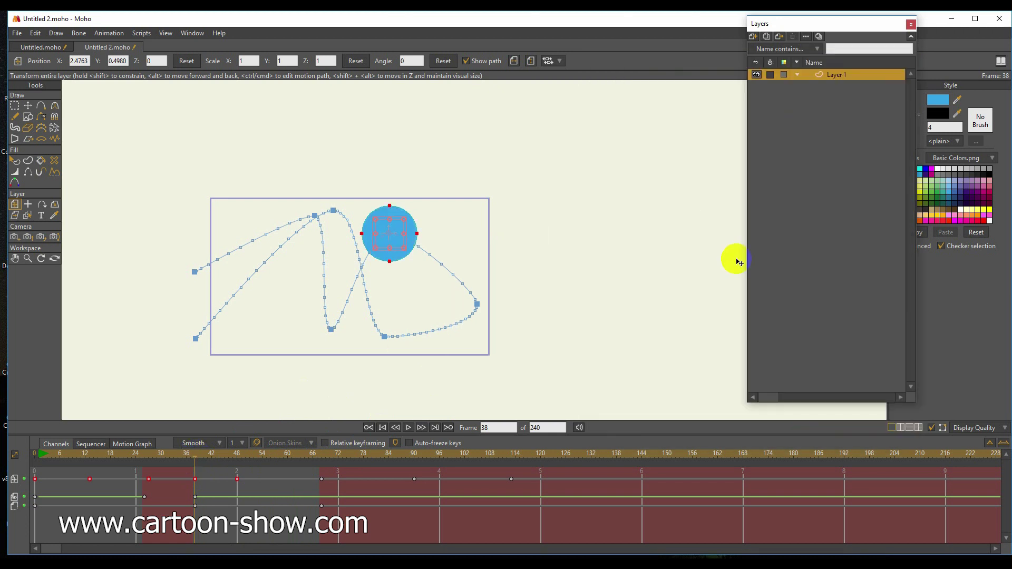
double_click(811, 78)
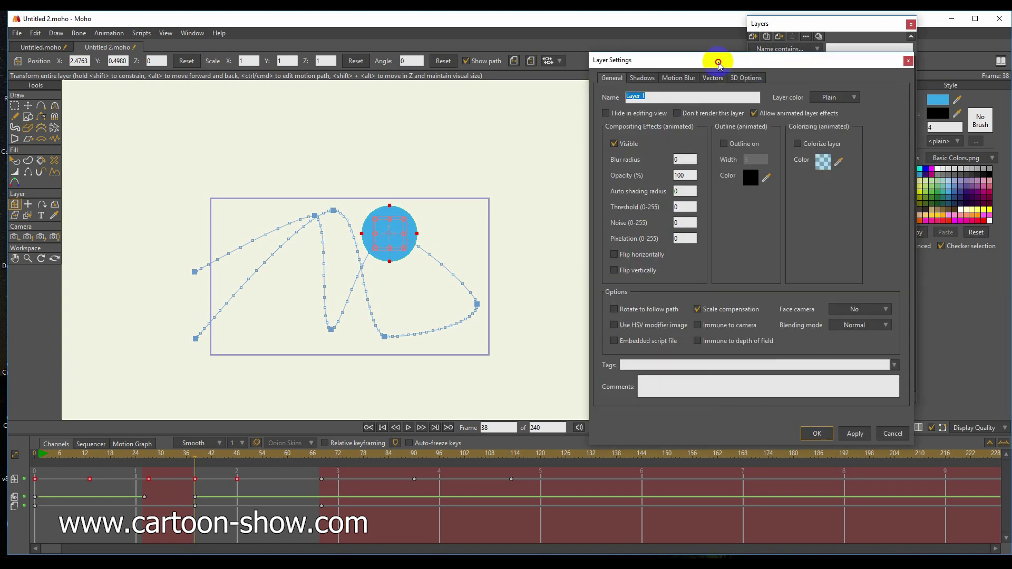
left_click_drag(718, 61, 683, 63)
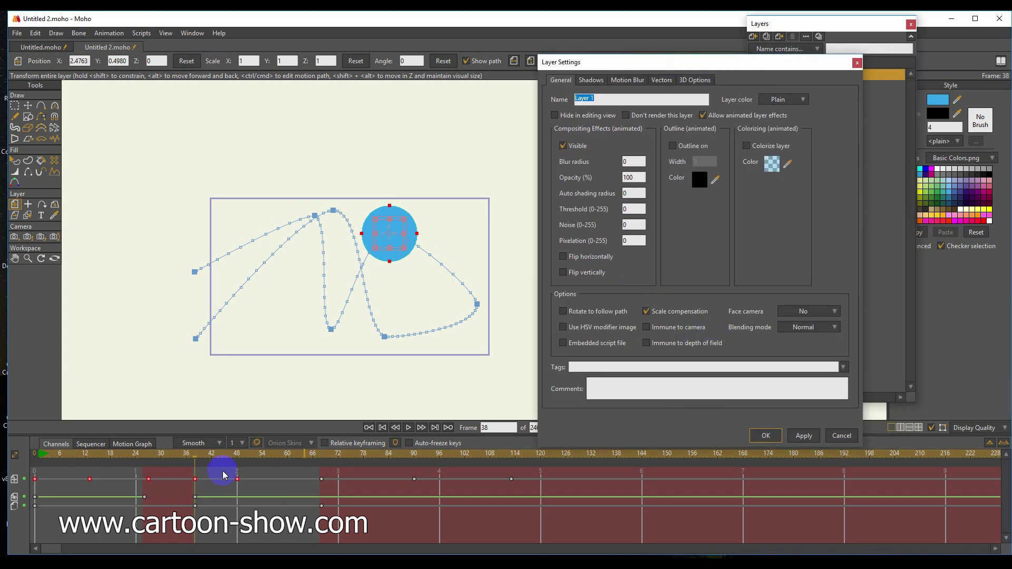
Step: At frame 67, just before the zero-opacity keyframe, set Layer 1's opacity to 100% and apply the change
left_click_drag(198, 462, 255, 464)
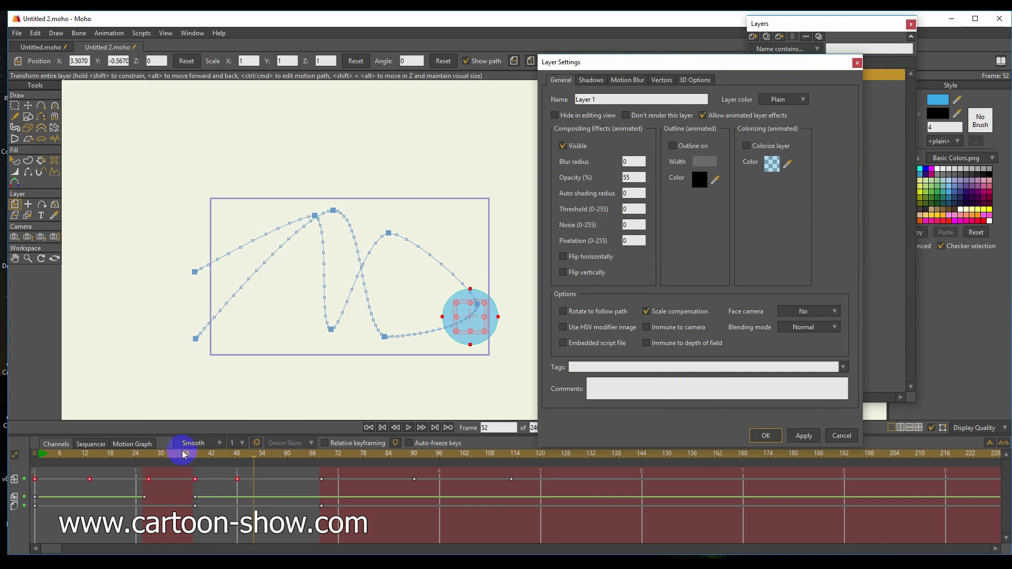
left_click_drag(181, 456, 316, 459)
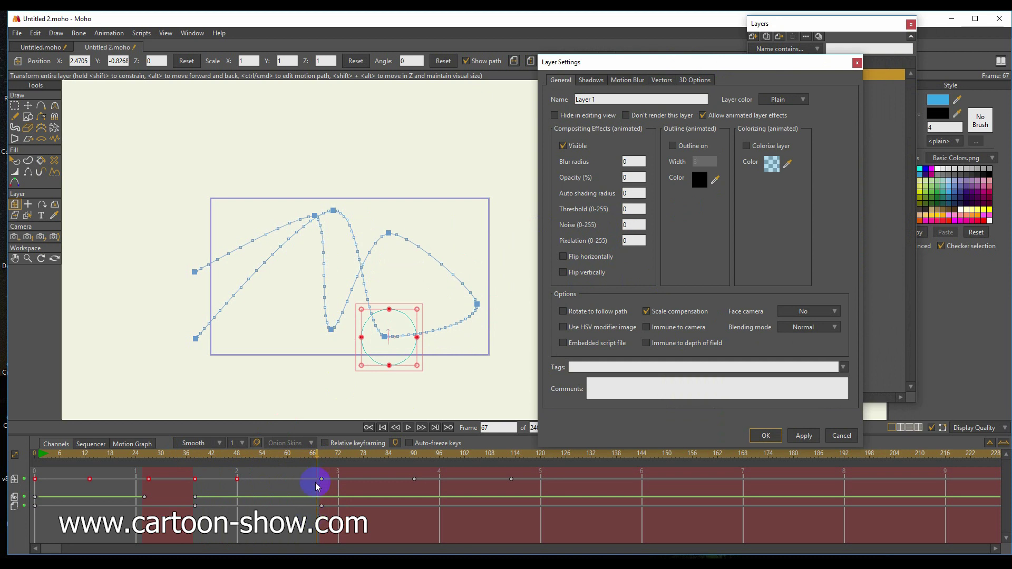
left_click(634, 179)
left_click(318, 463)
left_click_drag(318, 462, 306, 463)
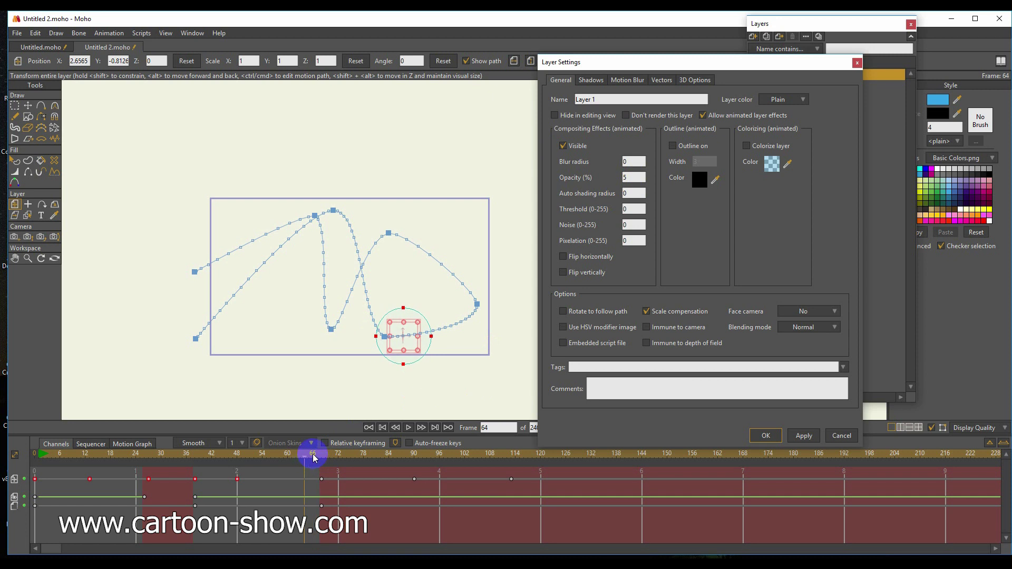
left_click_drag(313, 459, 319, 461)
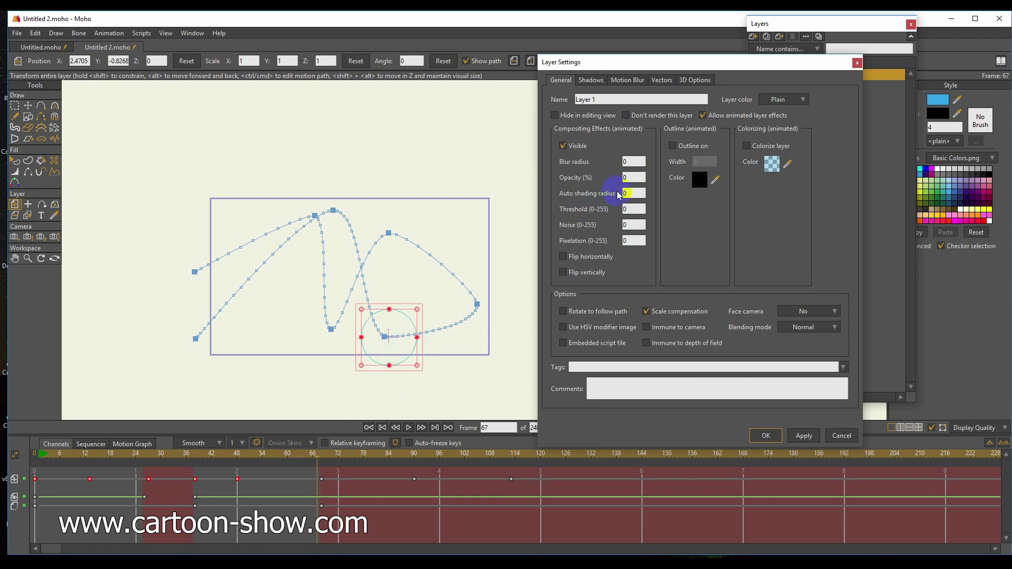
left_click_drag(635, 178, 574, 191)
type("100")
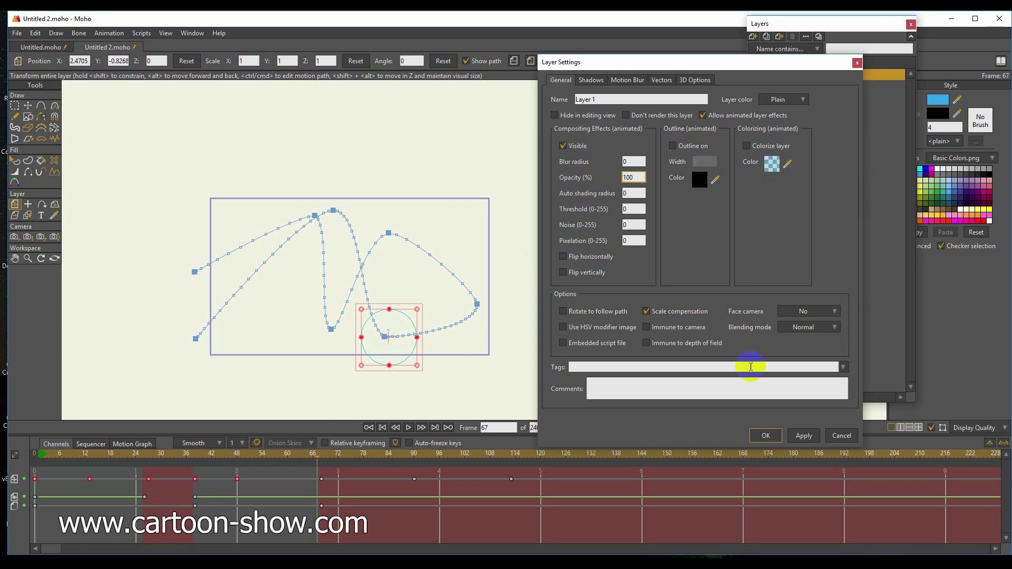
left_click(804, 436)
Step: Set Layer 1's opacity to 100% at frame 113 and to 0% at frame 112, applying each change
left_click(305, 457)
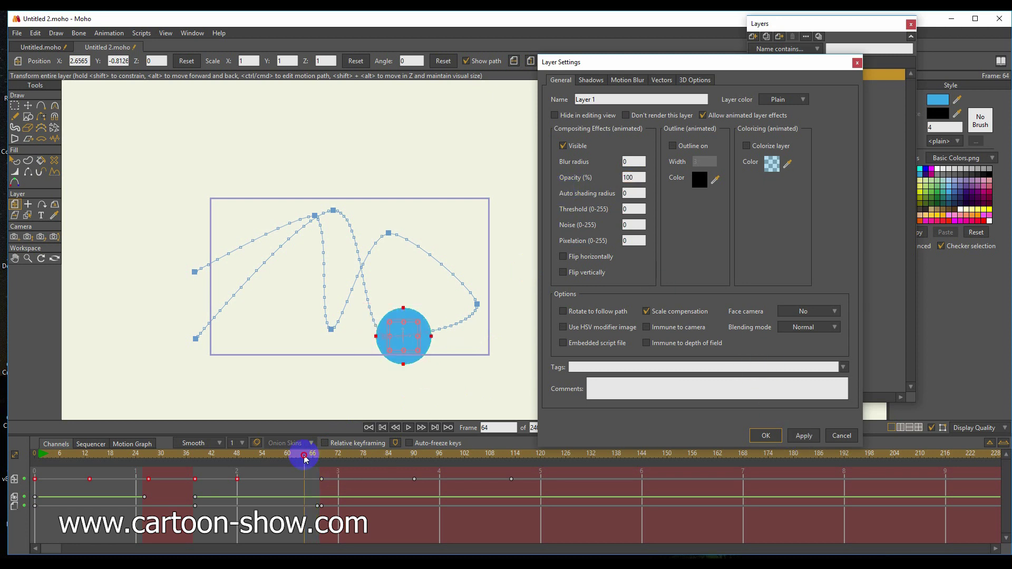
left_click_drag(307, 458, 511, 481)
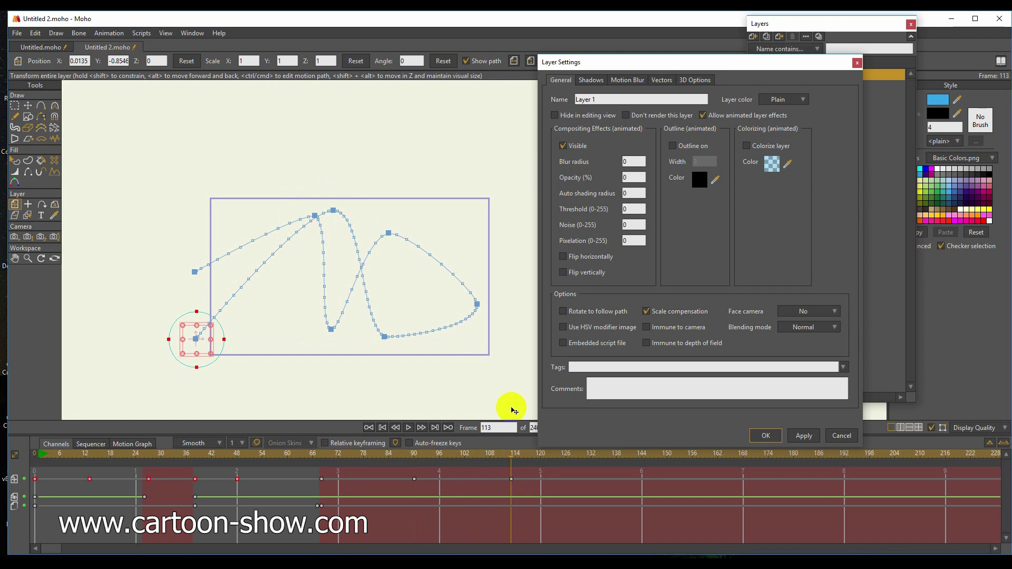
left_click(634, 178)
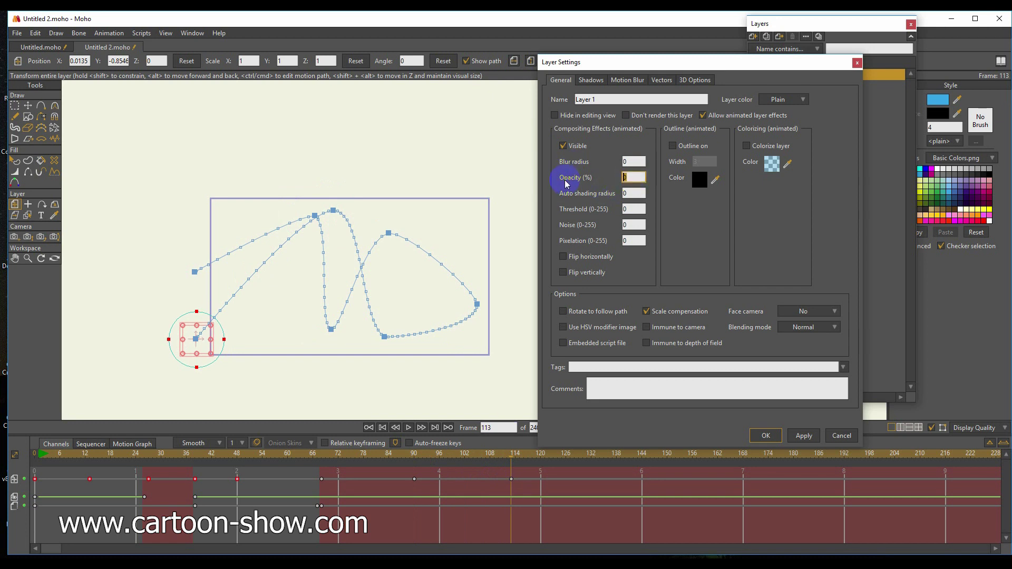
left_click(804, 436)
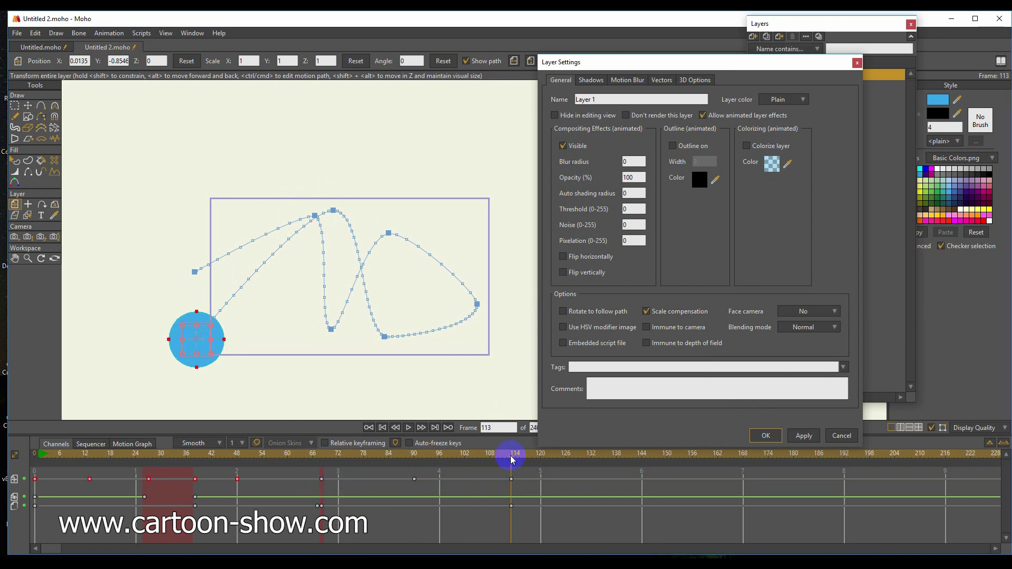
left_click_drag(510, 459, 508, 459)
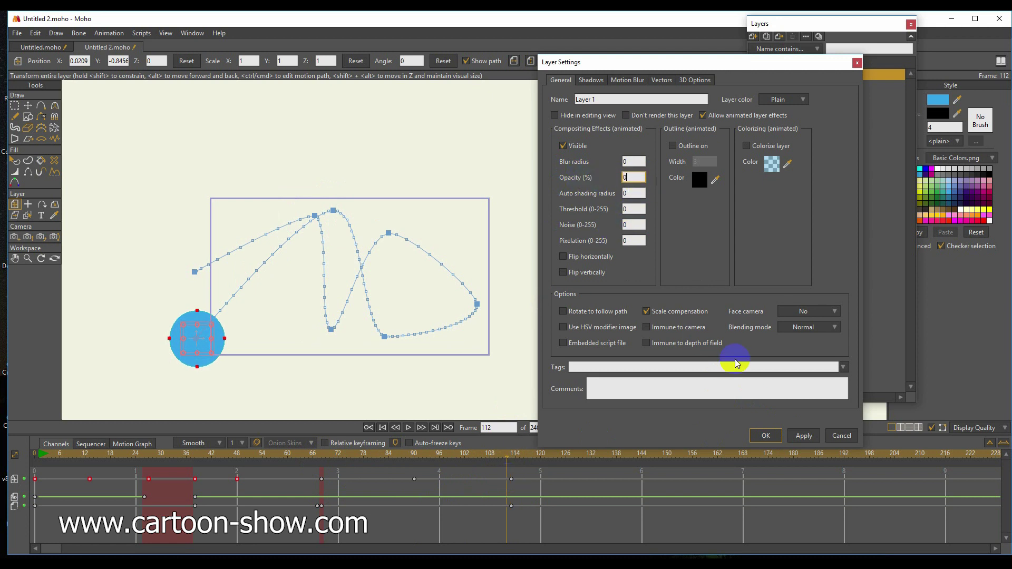
left_click(802, 438)
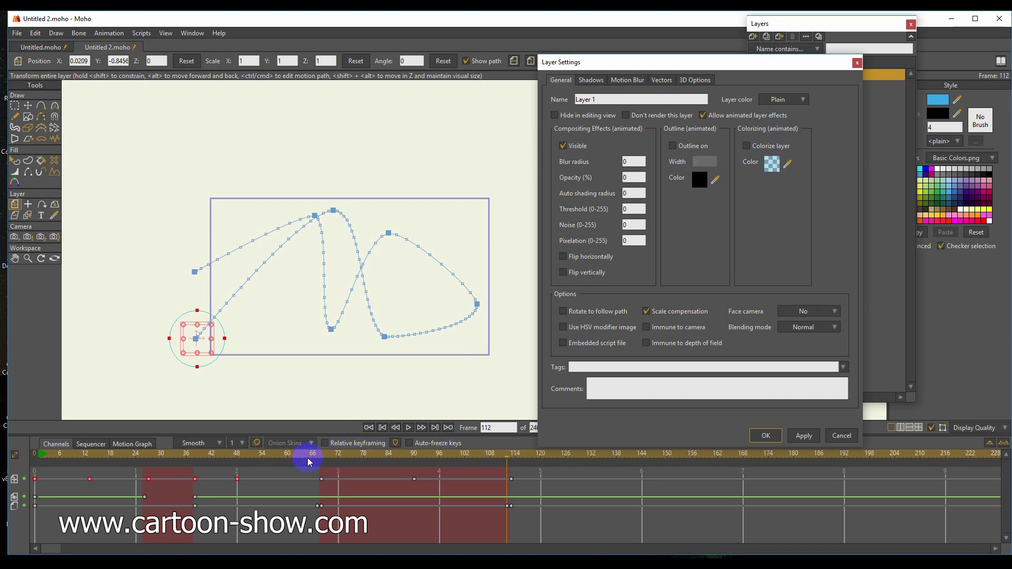
Step: At frame 139, move the circle to the lower middle of the frame, at about X 1.88, Y -0.63
left_click_drag(300, 456, 533, 529)
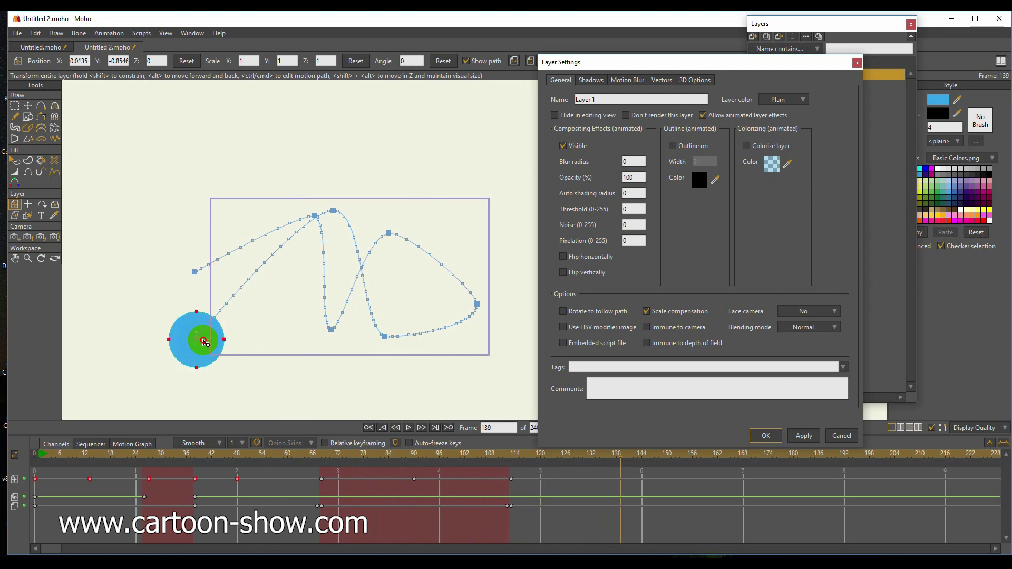
left_click_drag(199, 339, 343, 322)
left_click(412, 498)
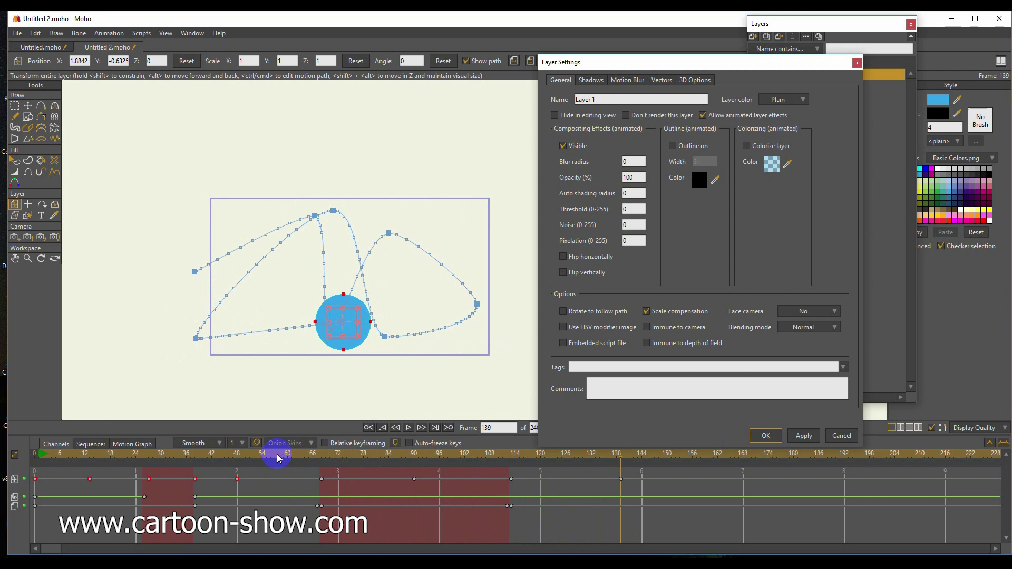
Step: Play the animation from the beginning to examine how the circle appears and disappears along its path
left_click_drag(278, 458, 40, 468)
left_click(409, 428)
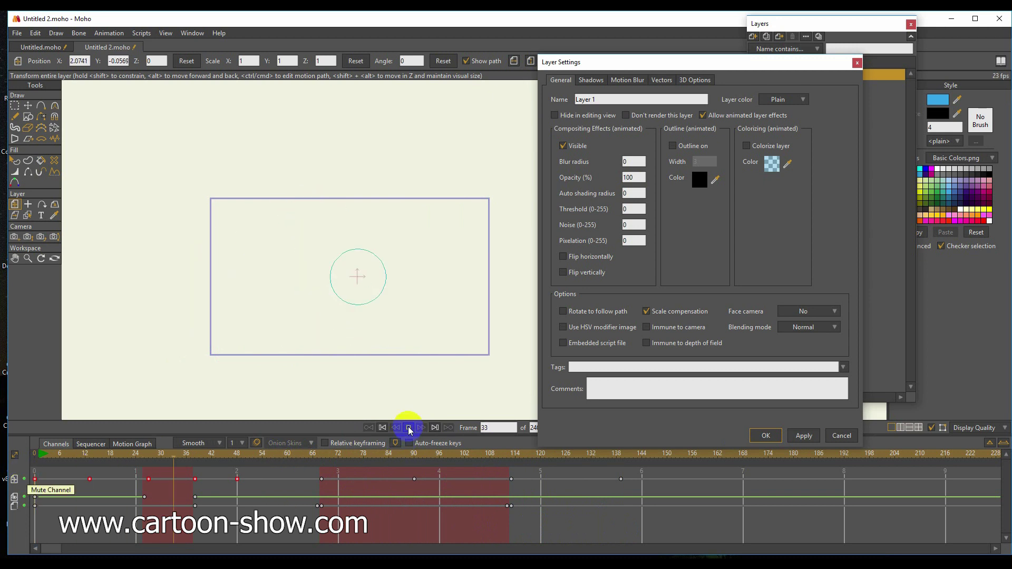
left_click(409, 427)
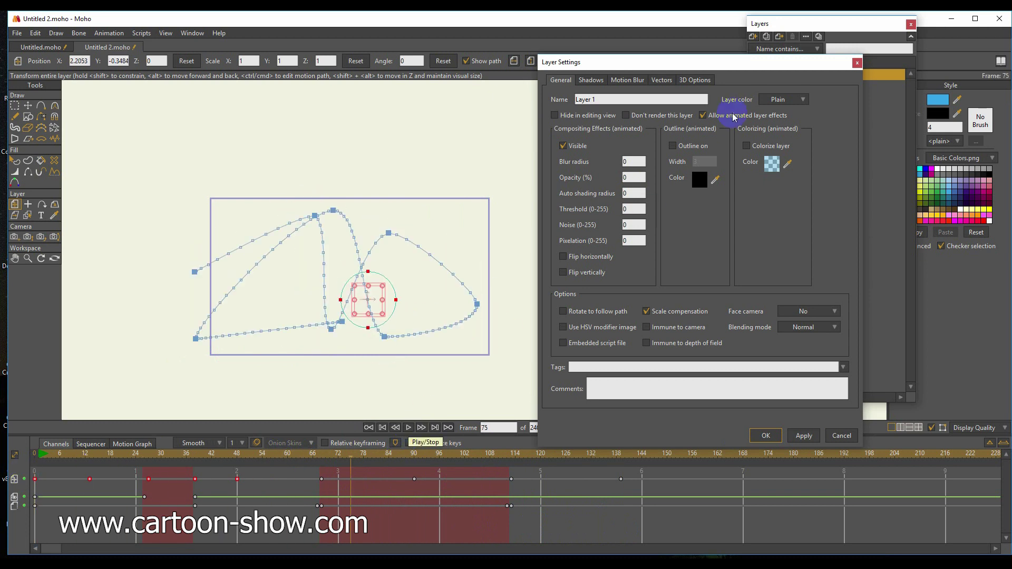
Step: Accept Layer 1's settings and turn off the display of the circle's construction outline
left_click(795, 437)
left_click(765, 436)
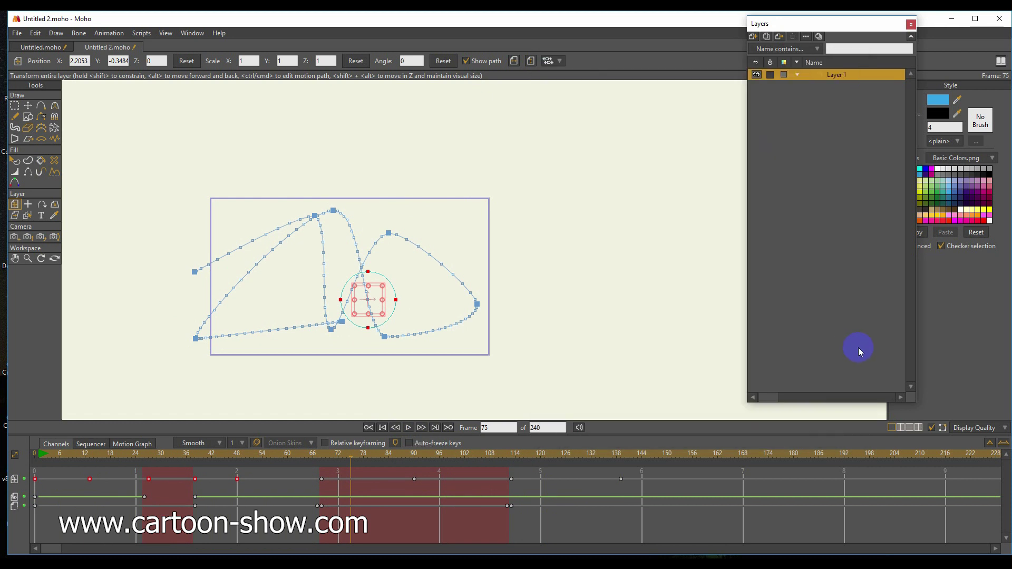
left_click(532, 249)
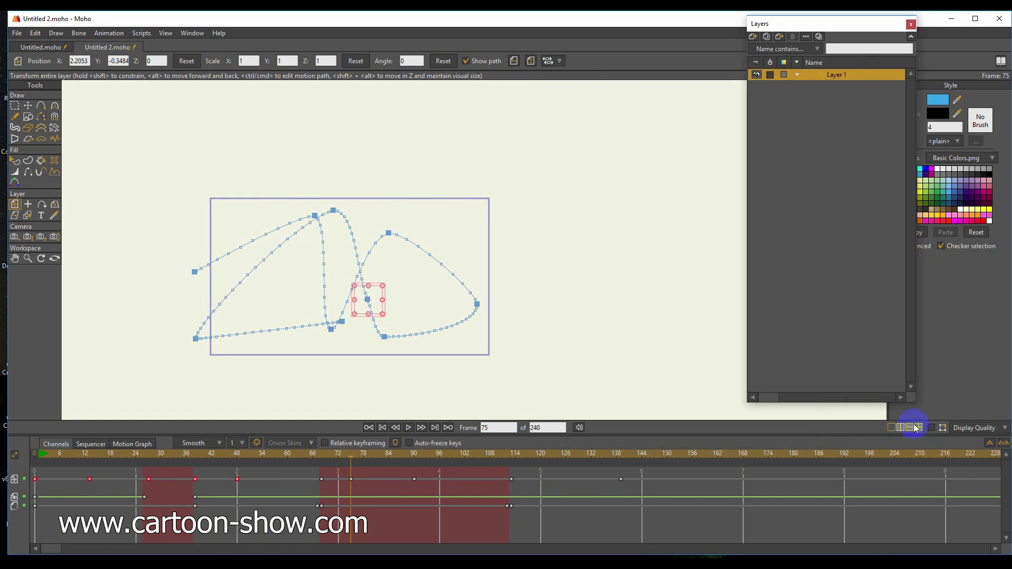
left_click(570, 367)
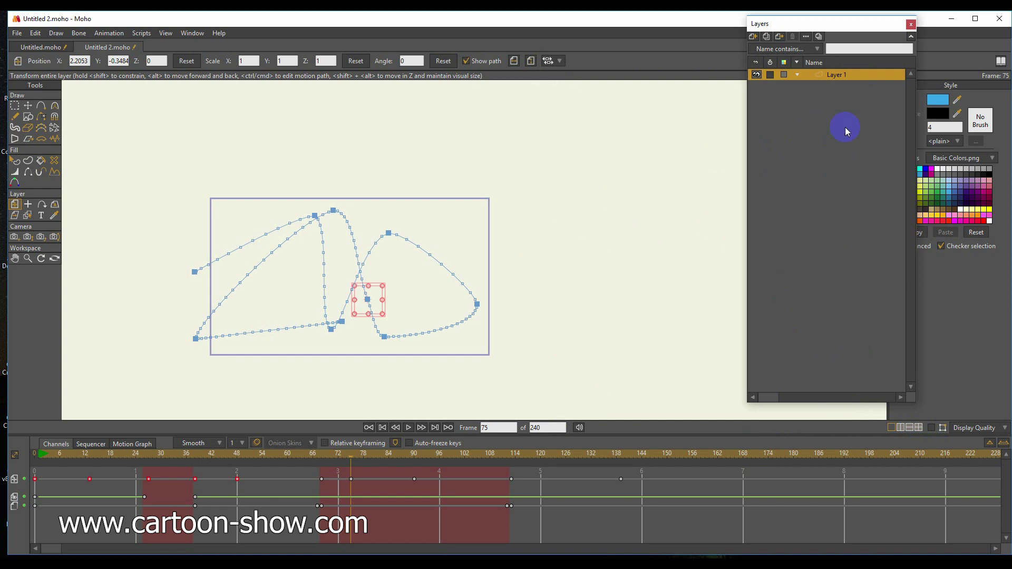
Step: Add a new vector layer above Layer 1, keep its default name, and turn off the motion path display
left_click(752, 37)
left_click(763, 48)
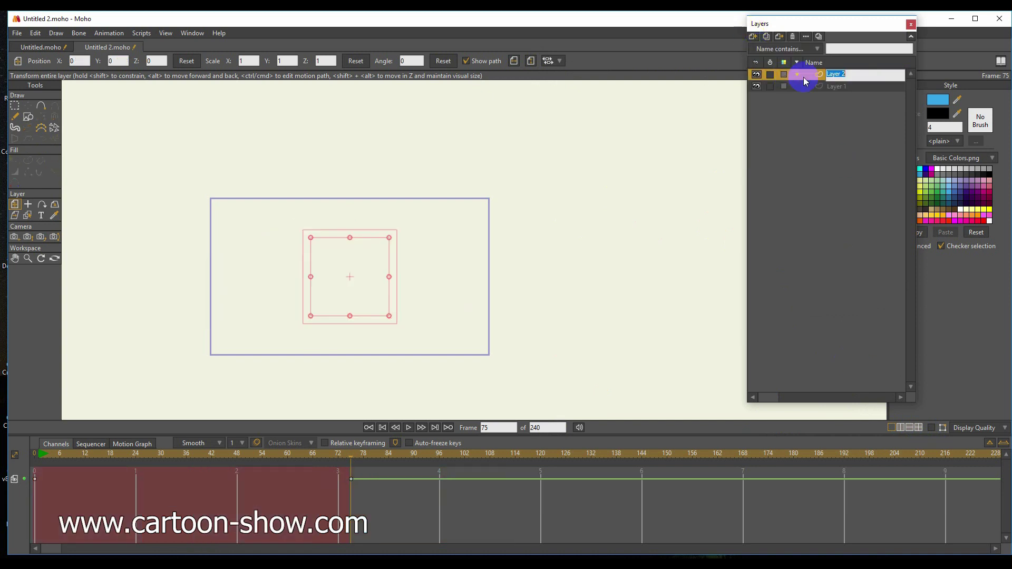
key("Return")
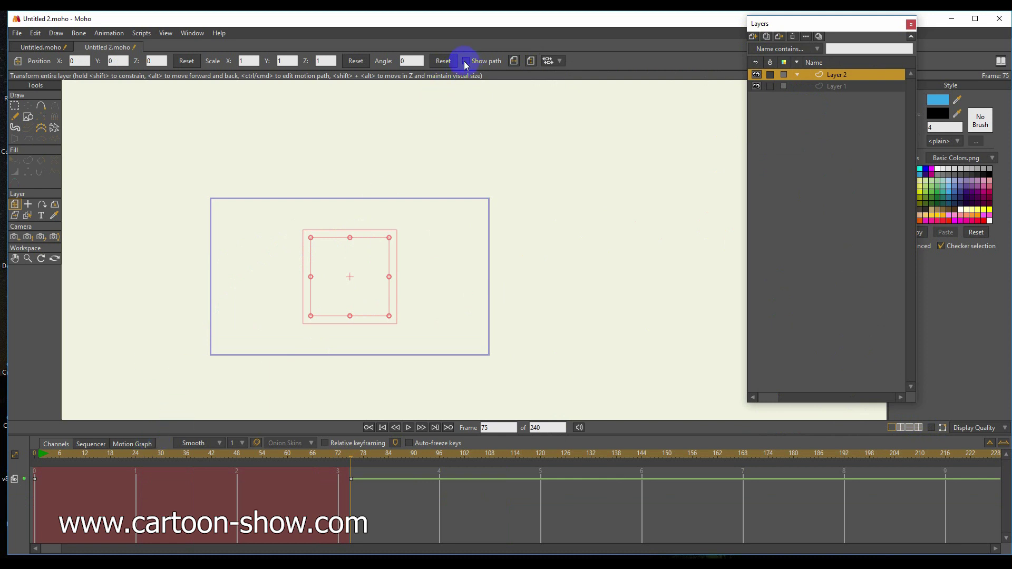
Step: Play the animation from frame 0 and scrub through the timeline to examine the circle's visibility and opacity changes
left_click_drag(43, 459, 29, 459)
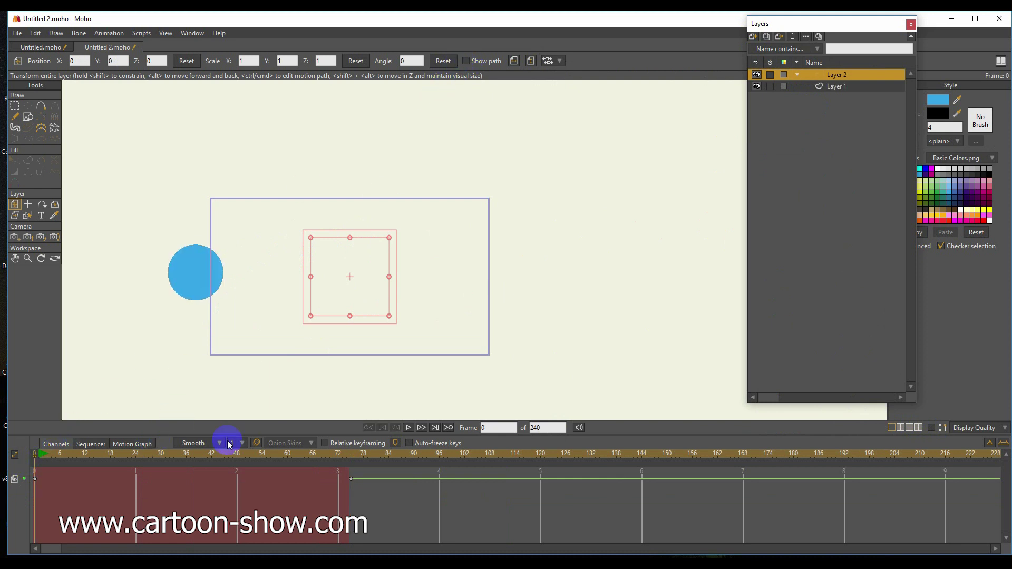
left_click(409, 428)
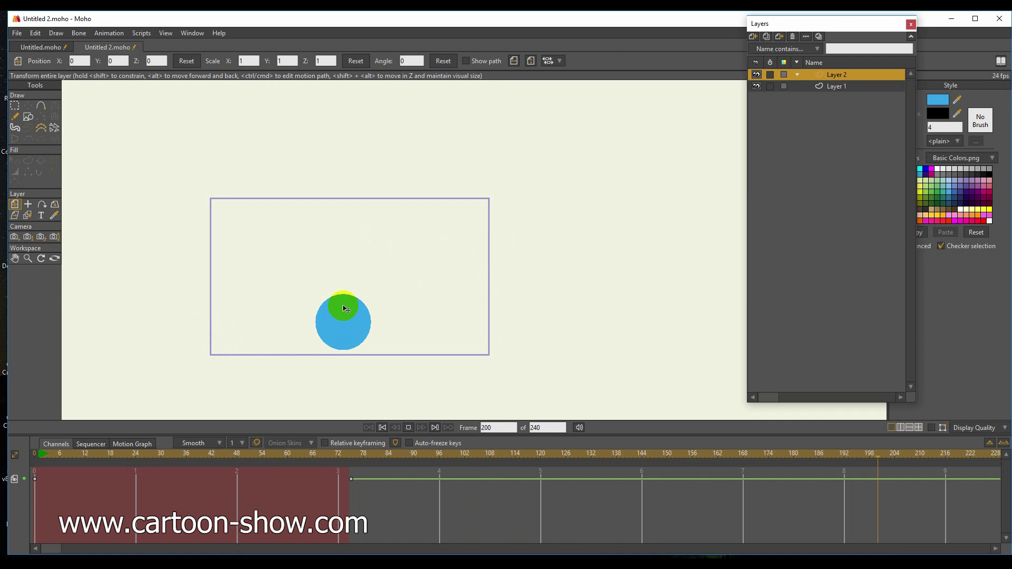
left_click(409, 428)
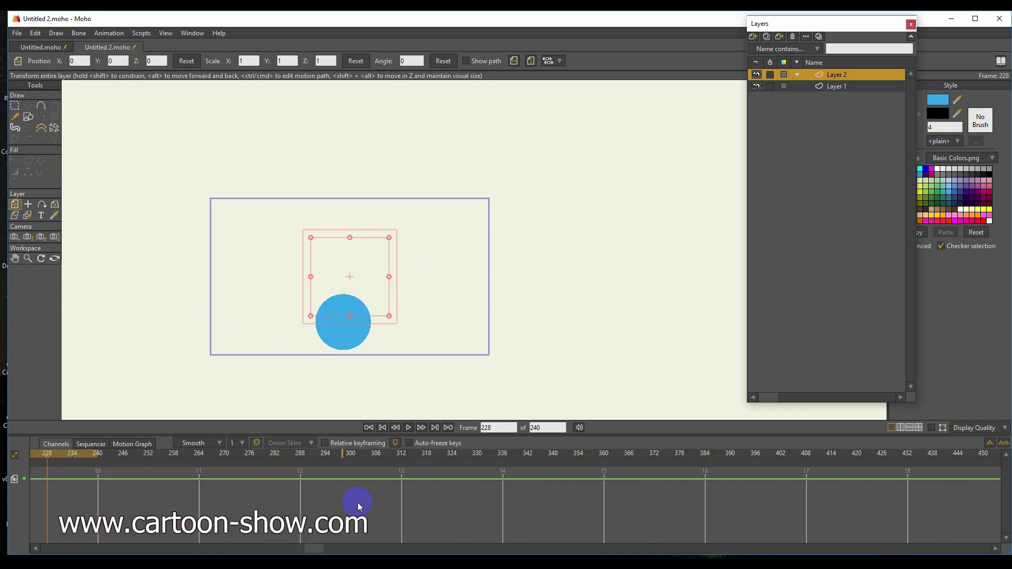
left_click_drag(310, 551, 33, 539)
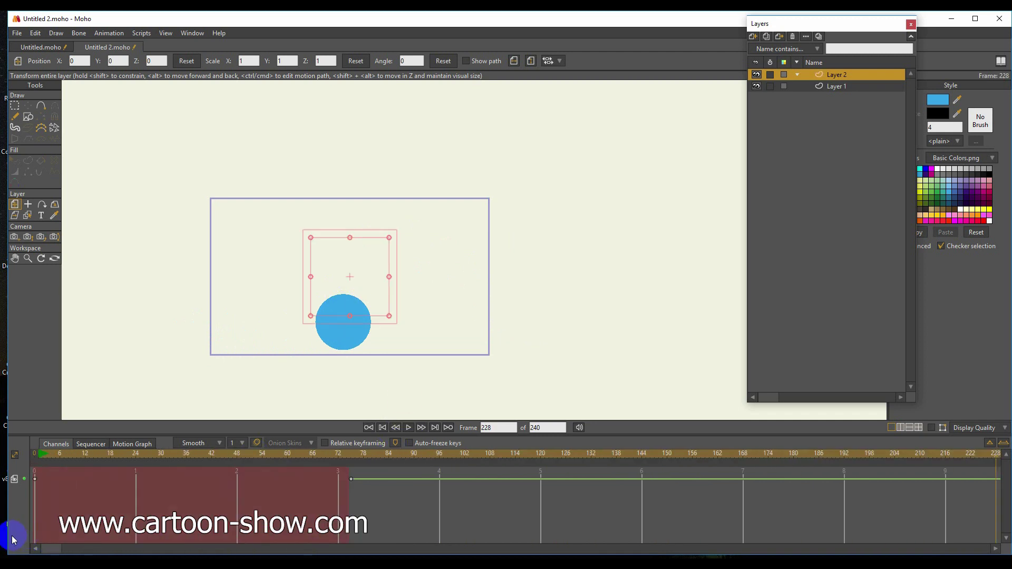
left_click_drag(210, 454, 406, 492)
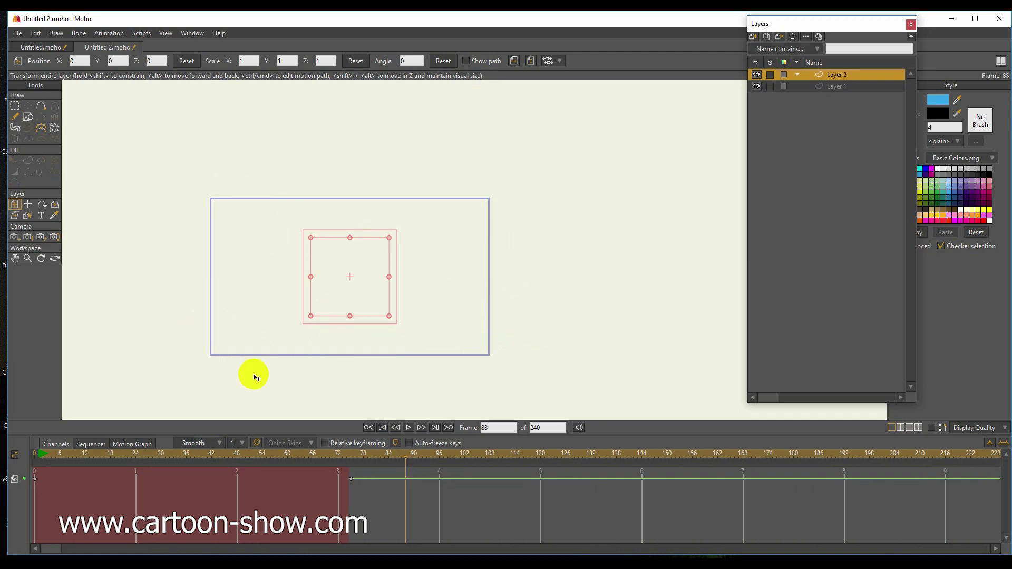
left_click_drag(289, 455, 3, 487)
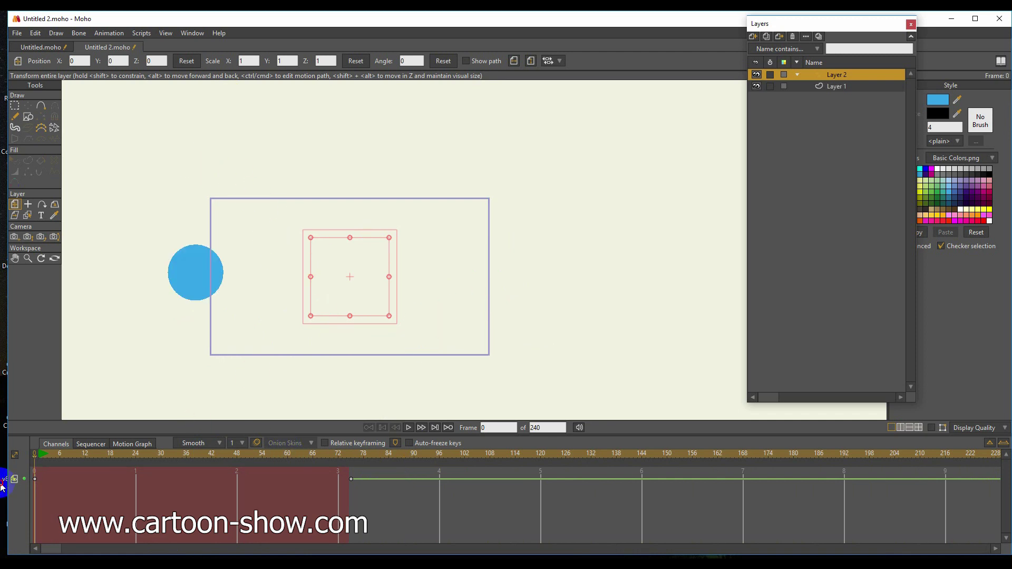
Step: Delete all animation keyframes of Layer 1
left_click(852, 93)
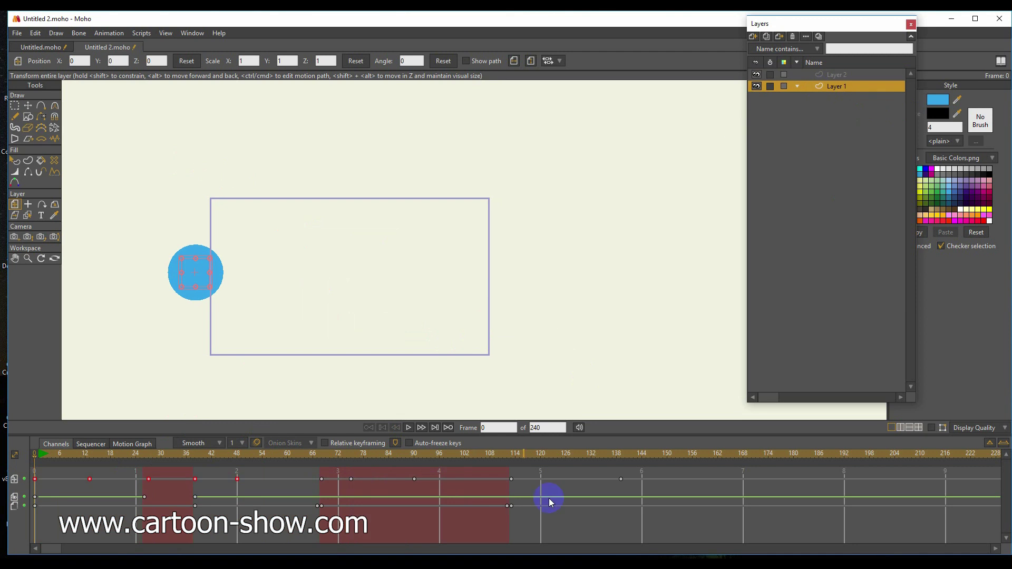
left_click_drag(643, 474, 10, 553)
key("Delete")
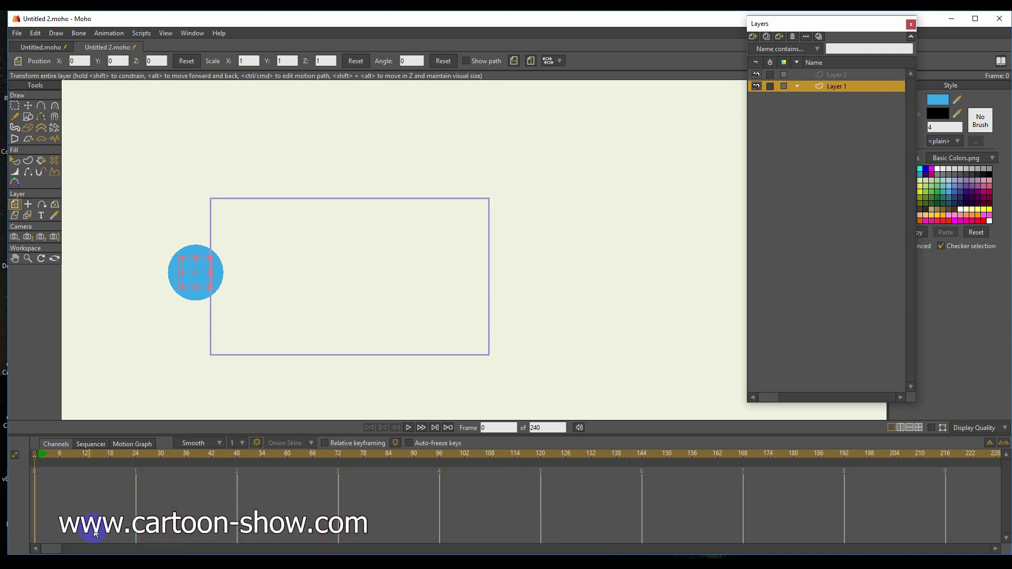
Step: Make Layer 2 visible at frame 0 in its settings, and delete its visibility keyframes
left_click(825, 76)
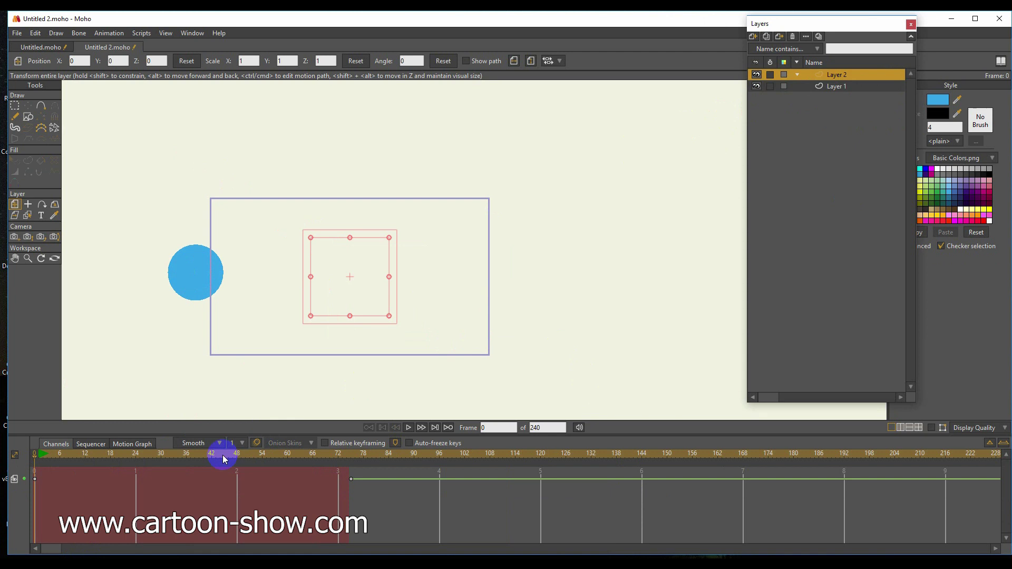
double_click(814, 74)
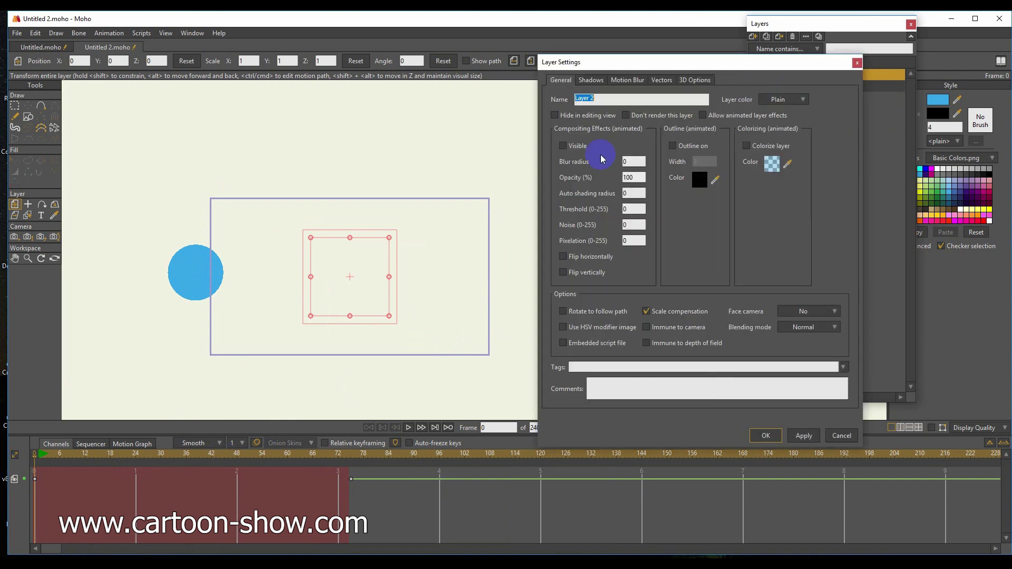
left_click(764, 437)
left_click_drag(385, 474, 11, 508)
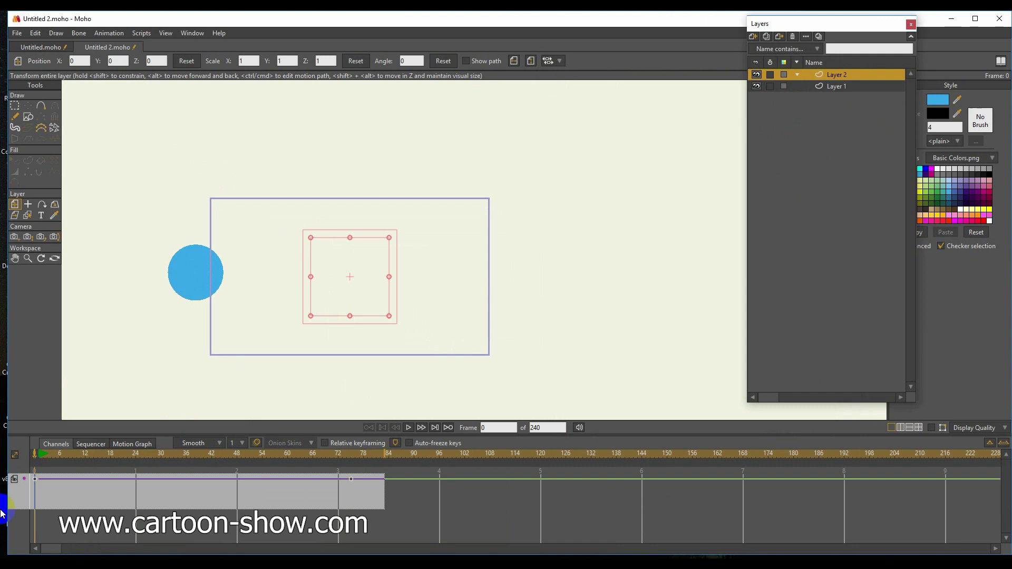
left_click(144, 486)
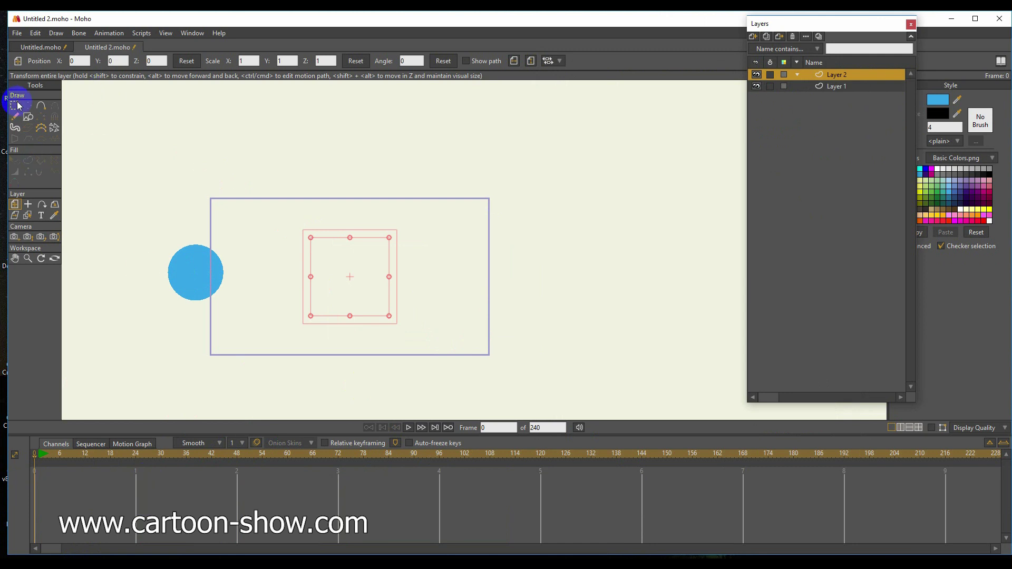
Step: Draw a tall black filled rectangle on Layer 2 and move it to about the horizontal middle of the canvas frame
left_click(28, 116)
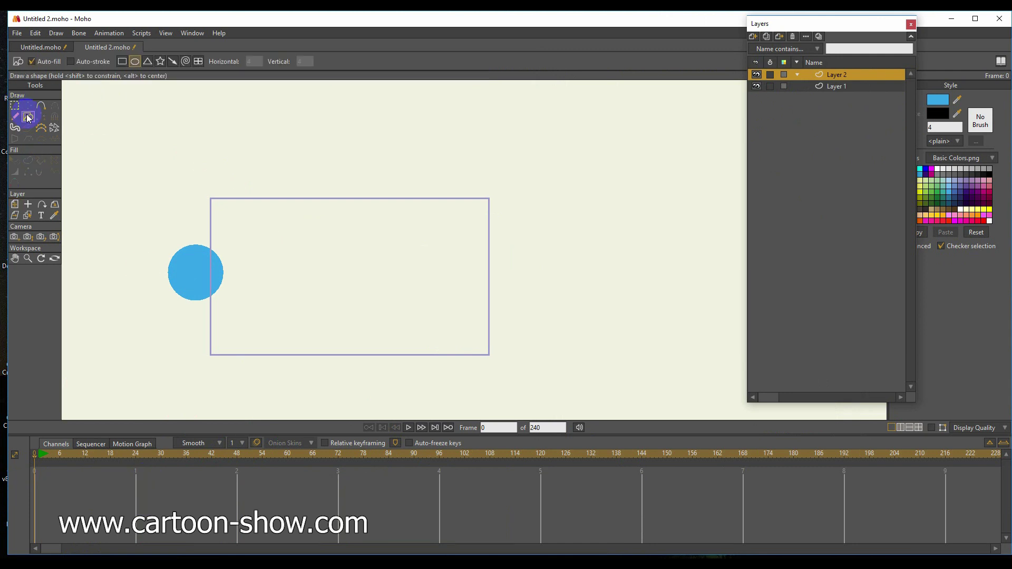
left_click(976, 199)
mouse_move(332, 166)
left_mouse_down()
mouse_move(404, 257)
mouse_move(445, 390)
mouse_move(461, 414)
mouse_move(514, 429)
mouse_move(507, 418)
left_mouse_up()
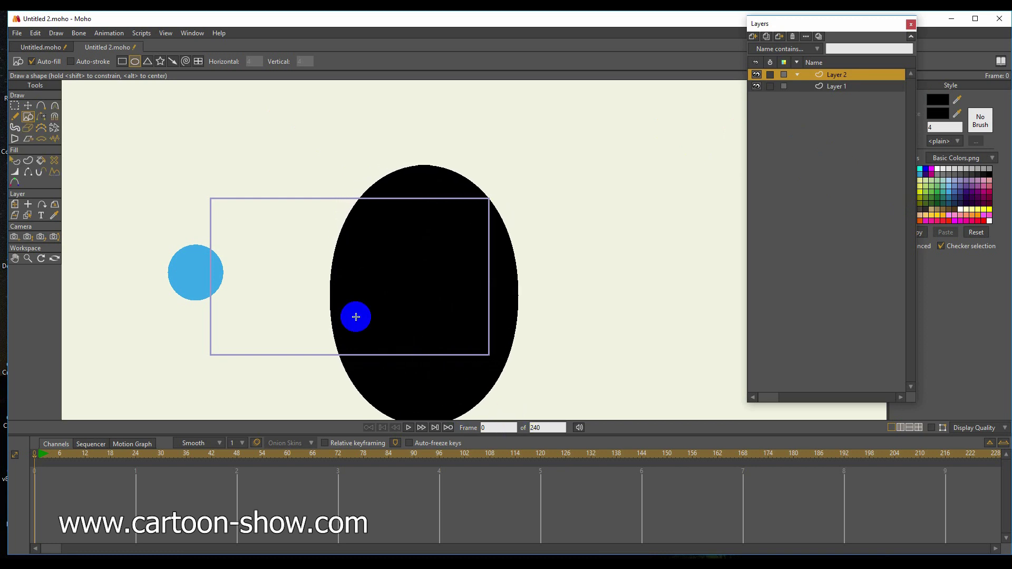
key("ctrl+z")
left_click(122, 62)
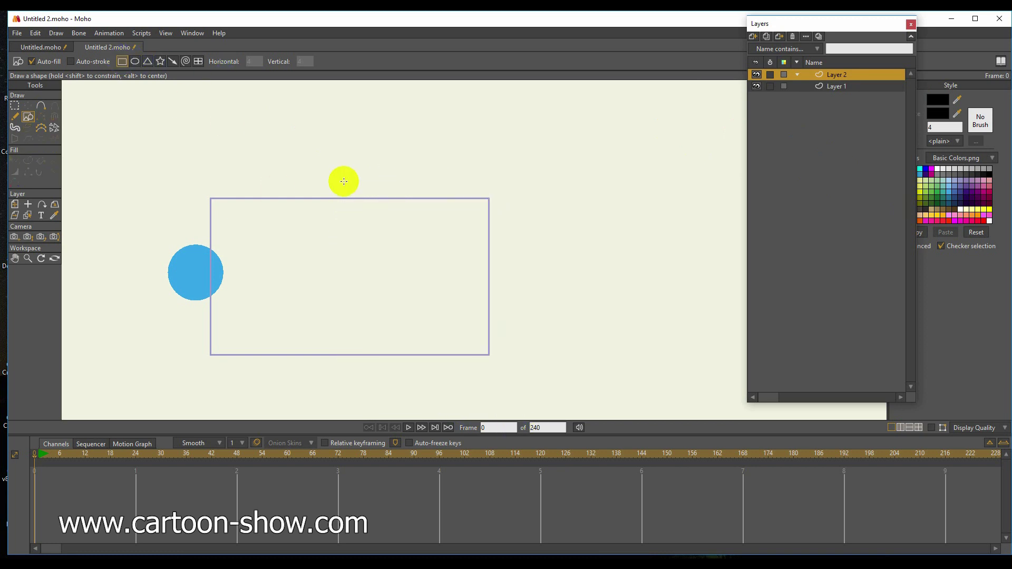
left_click_drag(327, 156, 447, 400)
left_click(29, 106)
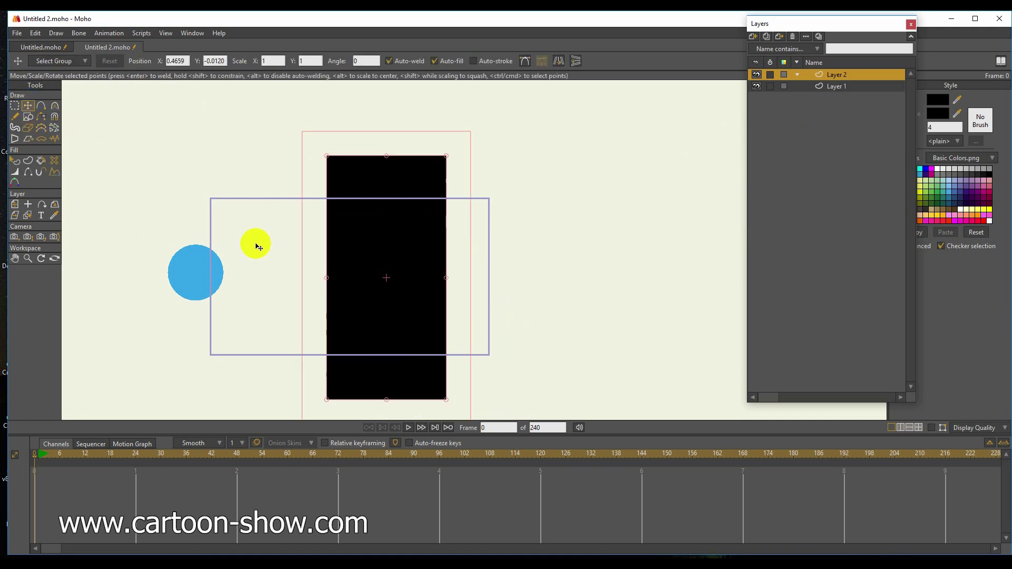
left_click_drag(405, 248, 379, 250)
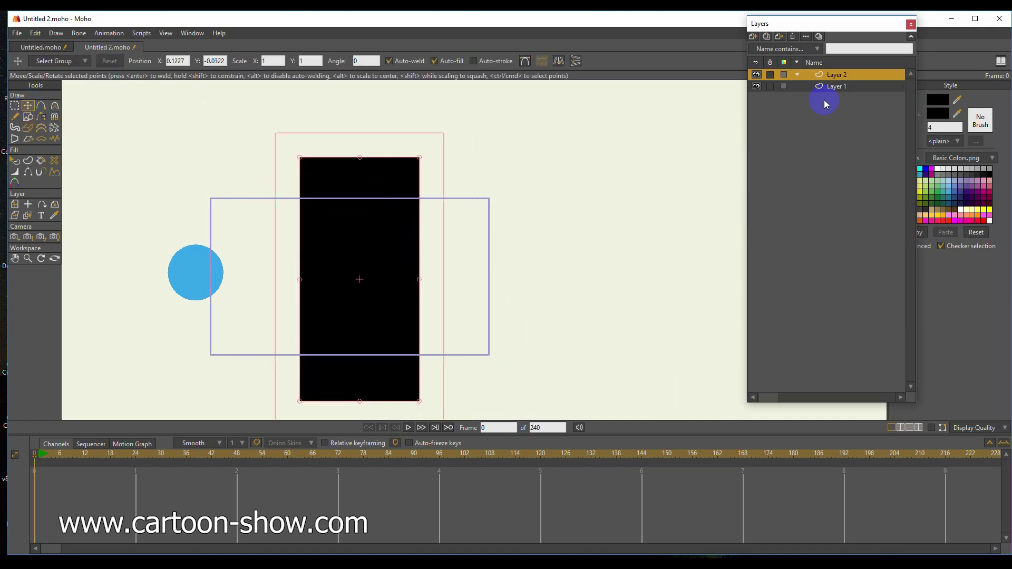
Step: Move the blue circle on Layer 1 to the area beyond the lower-left corner of the canvas frame
left_click(832, 86)
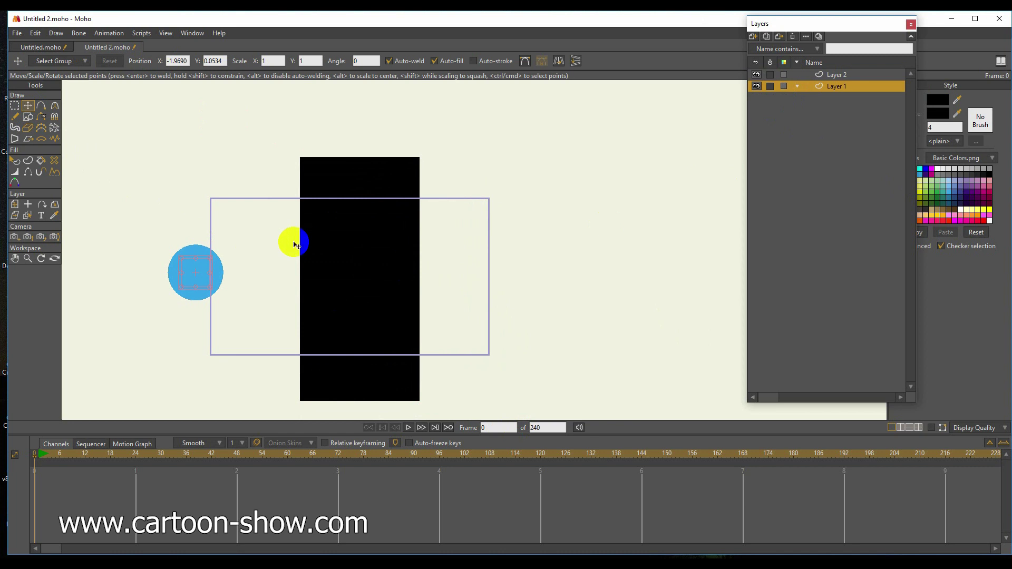
left_click(190, 273)
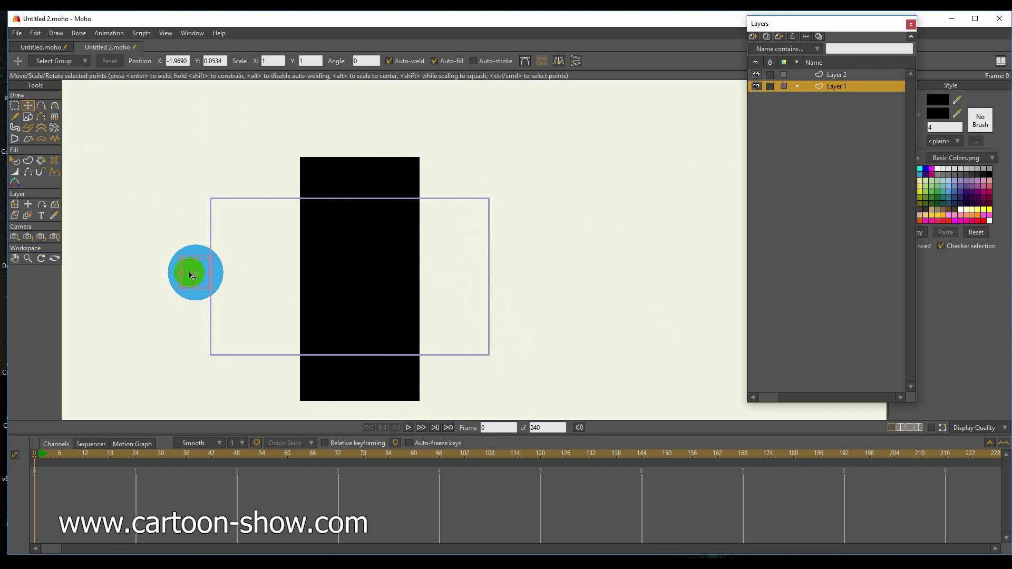
left_click_drag(262, 275, 210, 309)
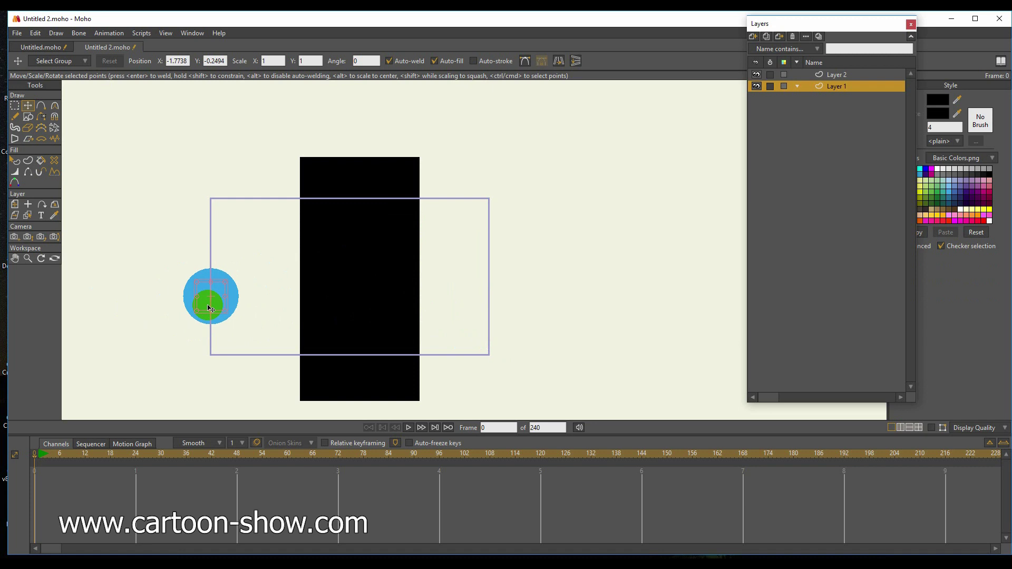
left_click_drag(210, 309, 113, 390)
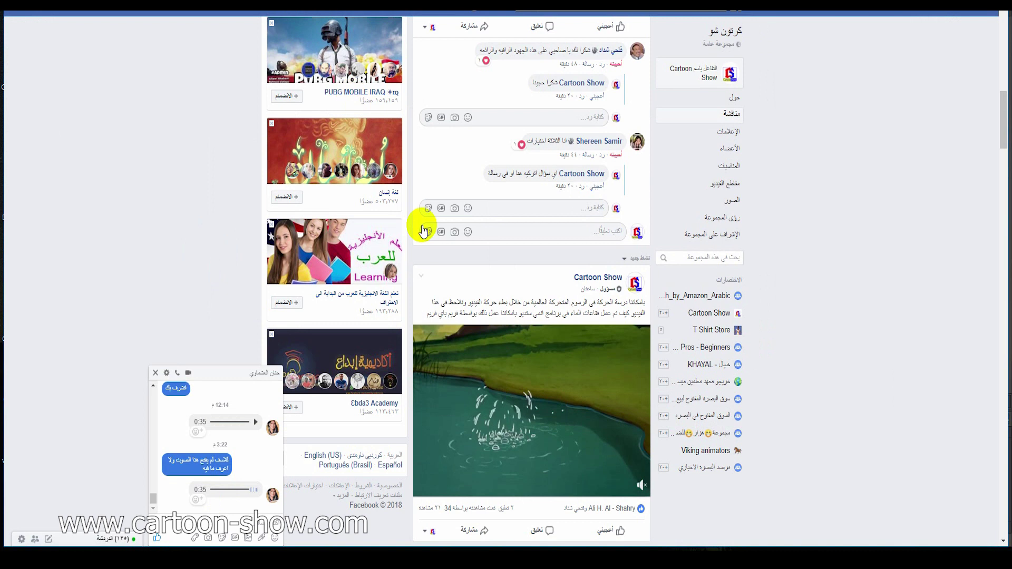
Step: Switch to the Cartoon Show Facebook group, examine the additional posting options above the discussion, and close the open chat
scroll(429, 228, "up", 4)
scroll(430, 227, "up", 10)
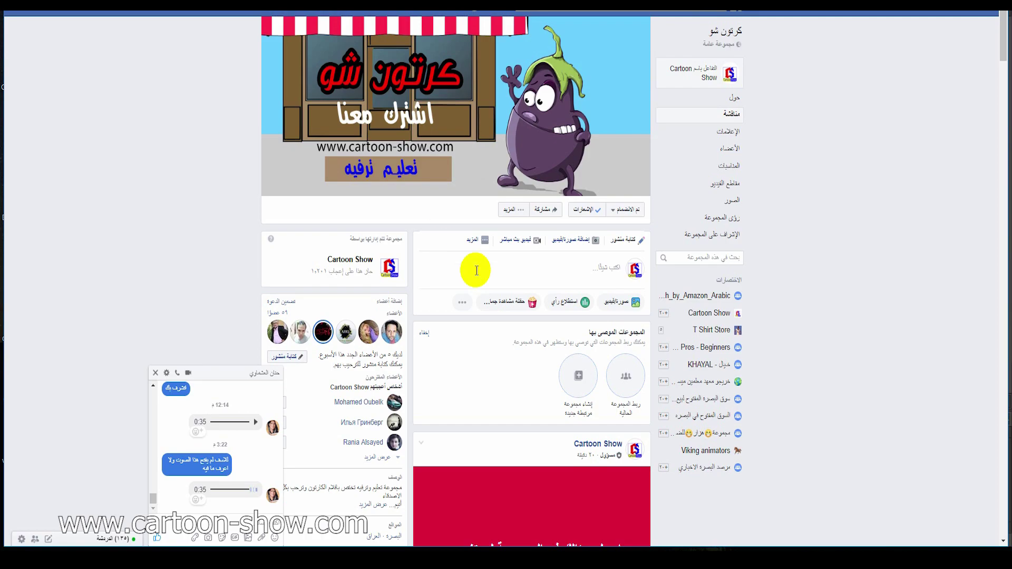
left_click(478, 240)
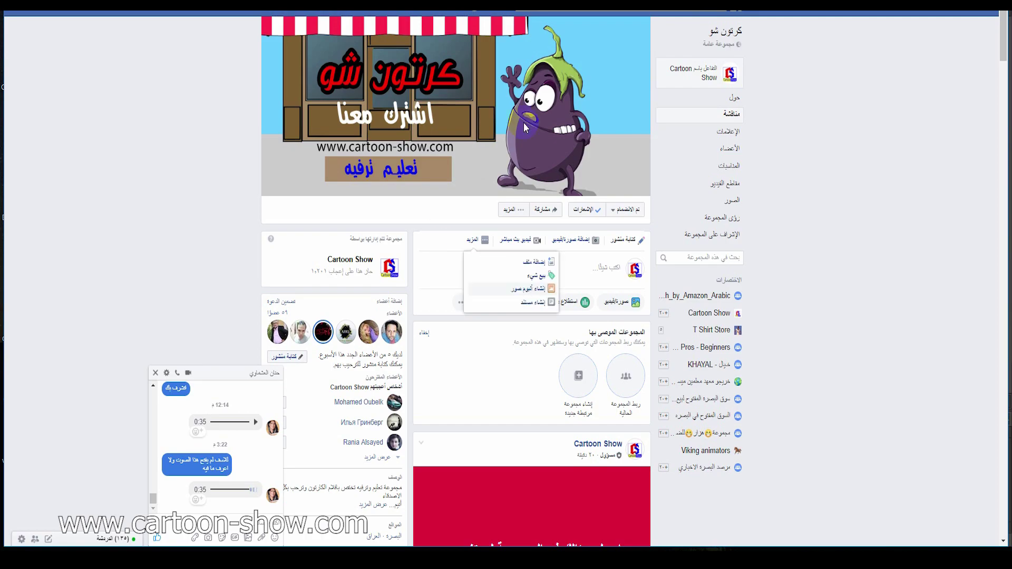
left_click(429, 158)
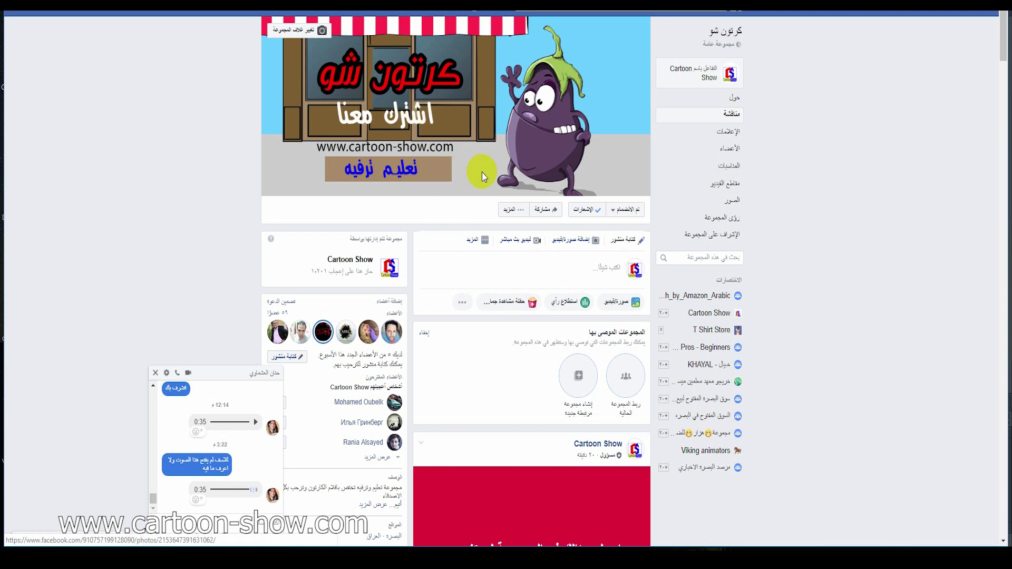
left_click(155, 373)
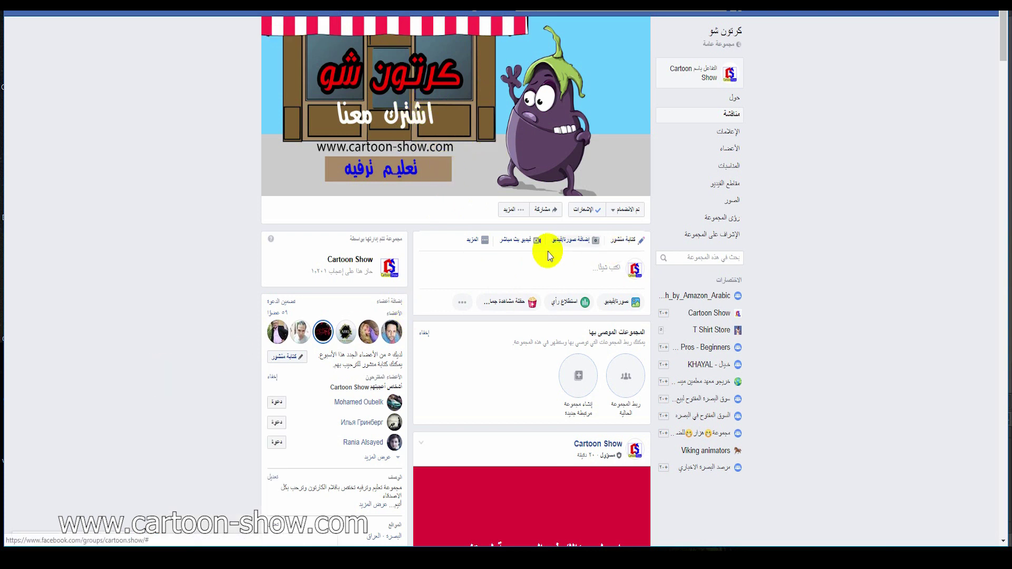